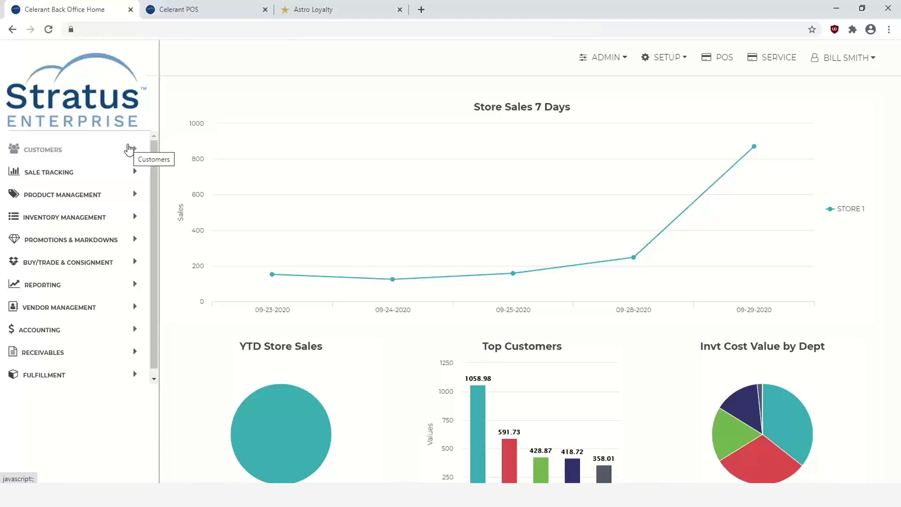
Open the Membership Coupon Templates list from Setup and select the FB100 template
left_click(53, 152)
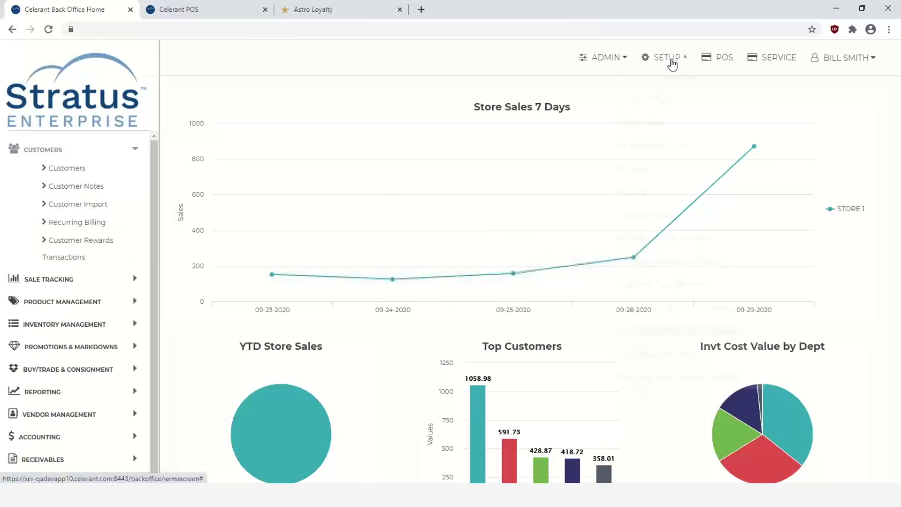
left_click(671, 59)
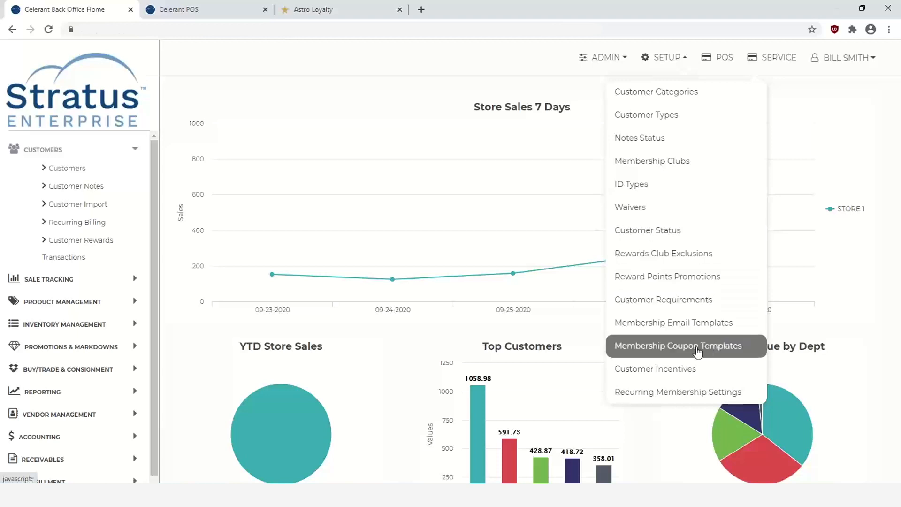
left_click(695, 352)
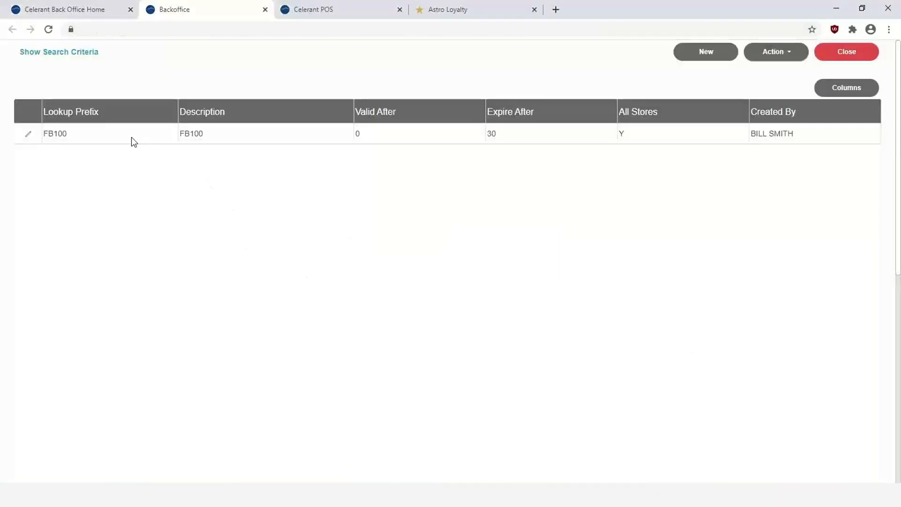
left_click(118, 140)
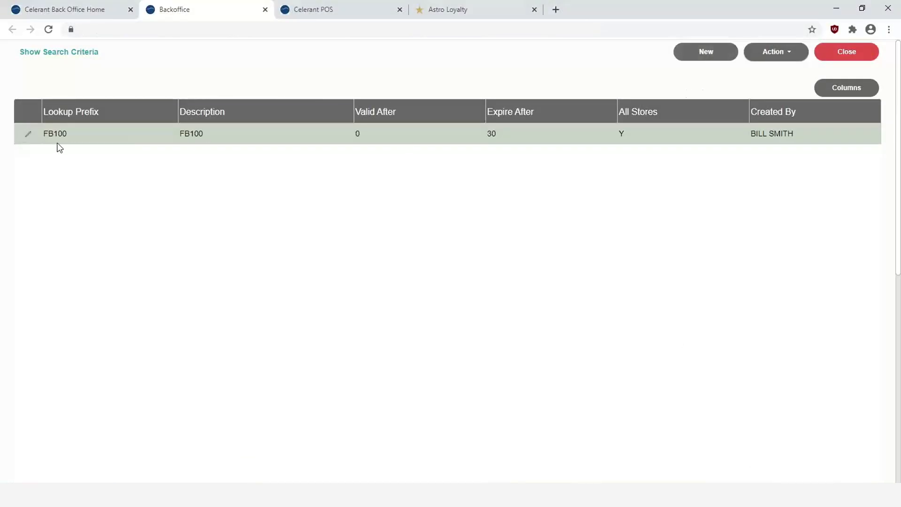
Edit FB100, spinning its Valid For use days up and then back to 0
left_click(27, 139)
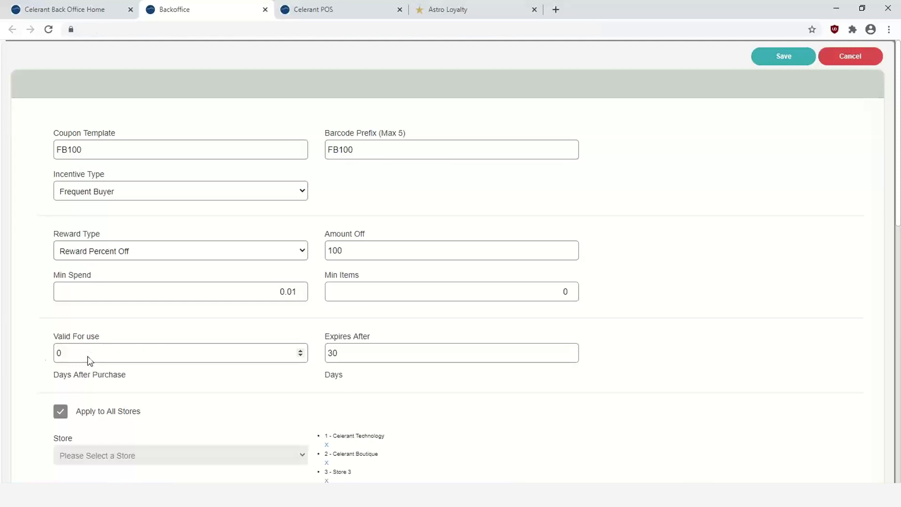
left_click(300, 350)
left_click(301, 350)
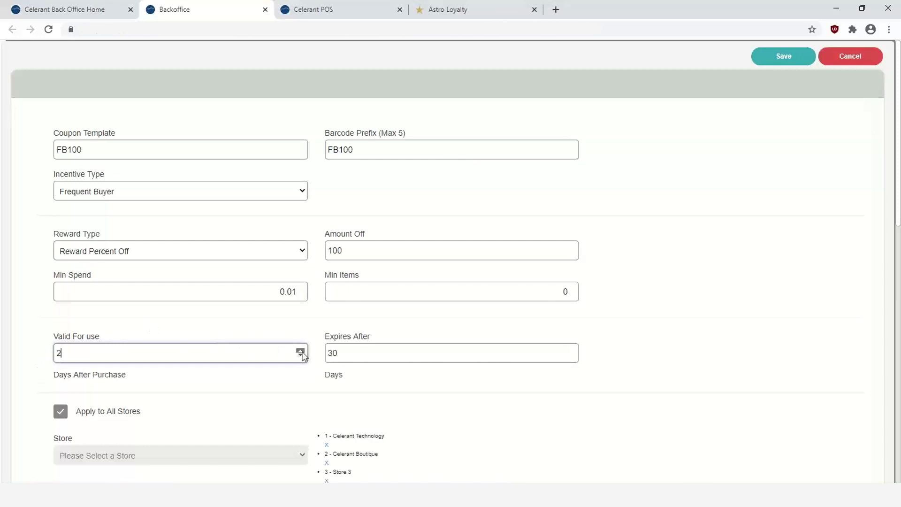
left_click(300, 350)
left_click(300, 356)
left_click(301, 356)
Tick Base Products same as Associated on the FB100 template form
scroll(344, 356, "down", 2)
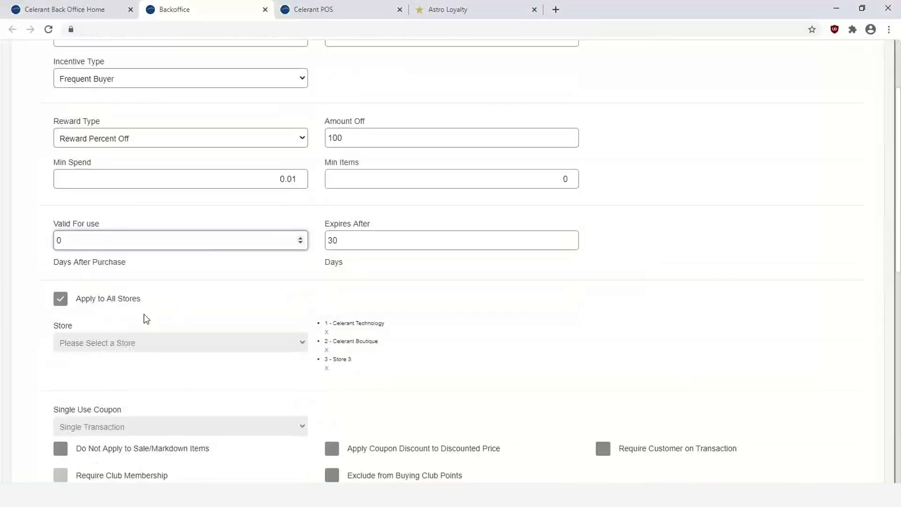
scroll(146, 318, "down", 3)
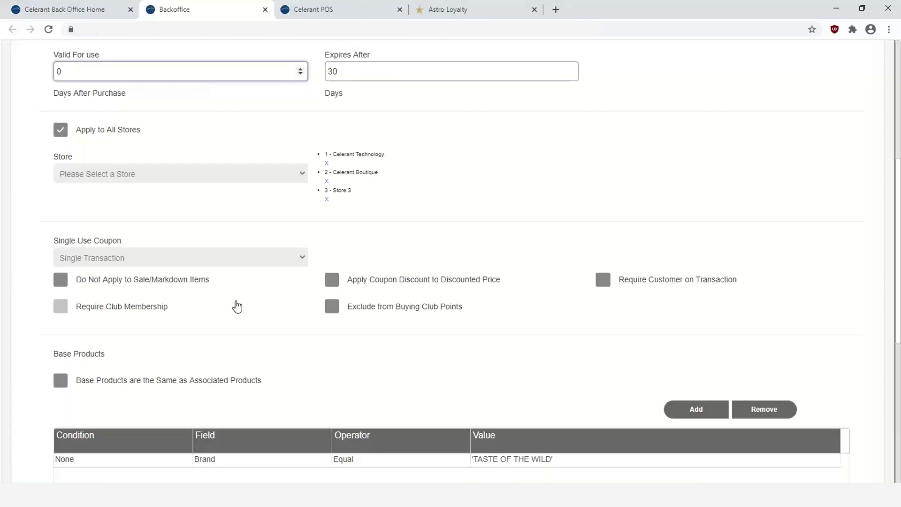
scroll(236, 305, "down", 1)
scroll(236, 305, "up", 1)
scroll(238, 302, "down", 1)
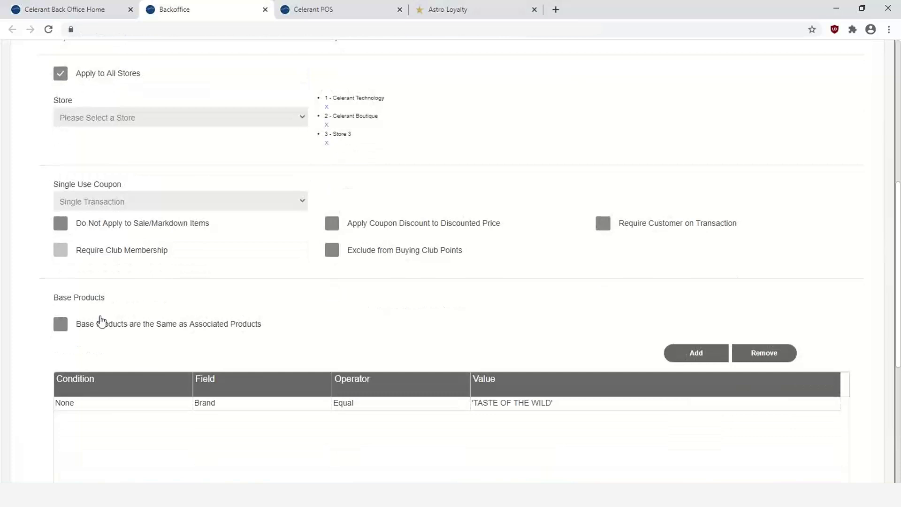
left_click(61, 328)
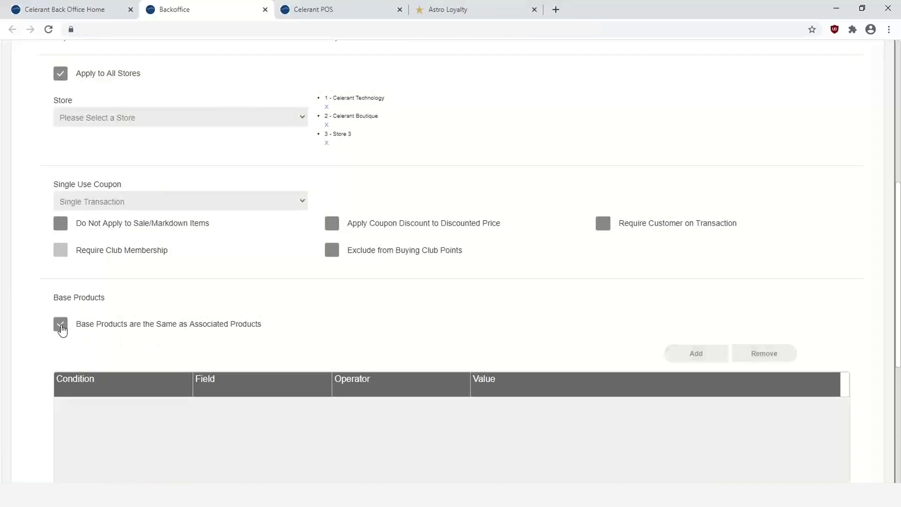
Cancel the FB100 edit without saving and close the coupon templates list
scroll(244, 350, "down", 1)
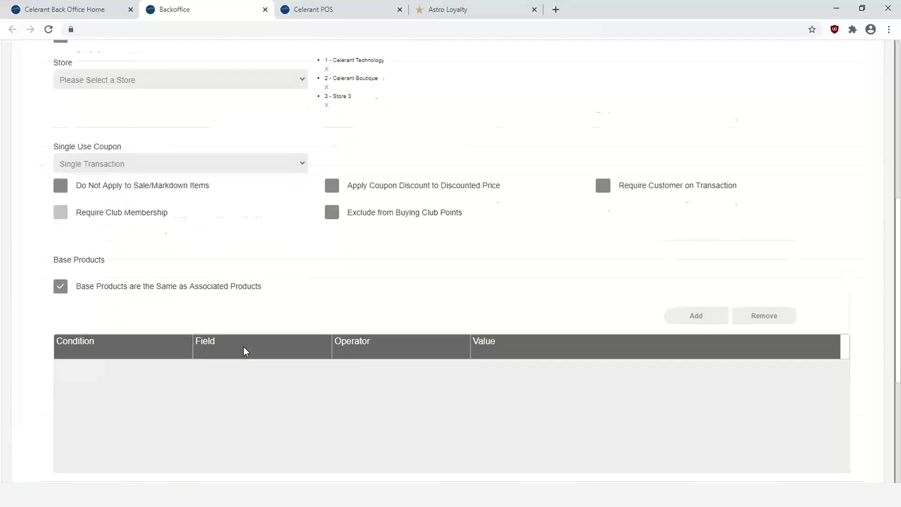
scroll(243, 349, "down", 4)
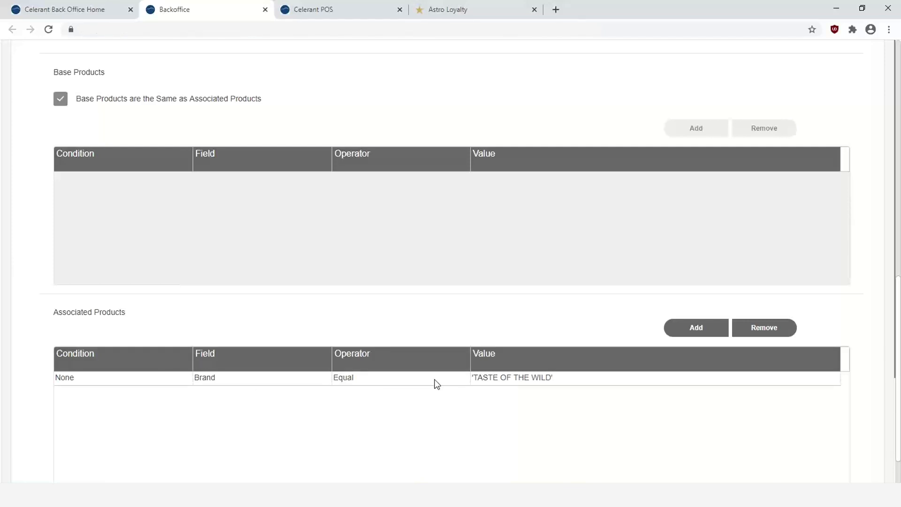
scroll(436, 384, "up", 13)
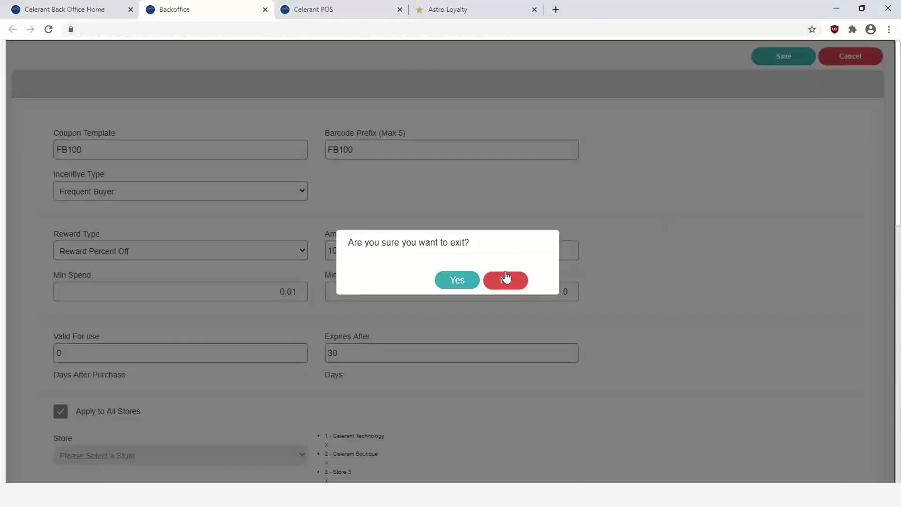
left_click(467, 281)
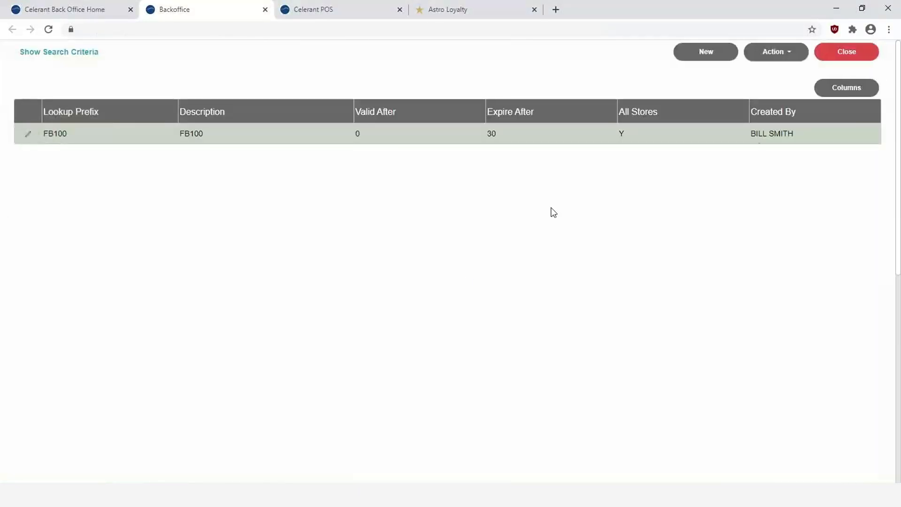
left_click(844, 53)
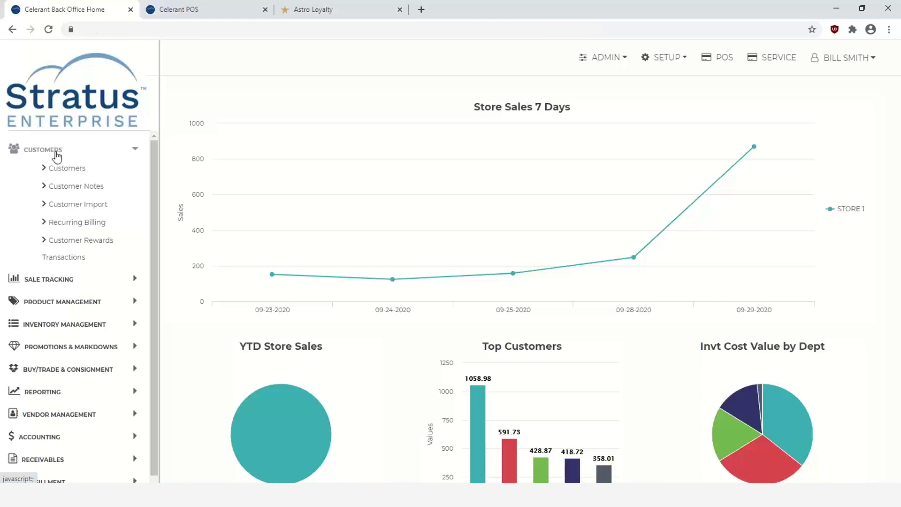
Search Frequent Buyer Programs under Promotions & Markdowns and glance at the Action menu
left_click(42, 149)
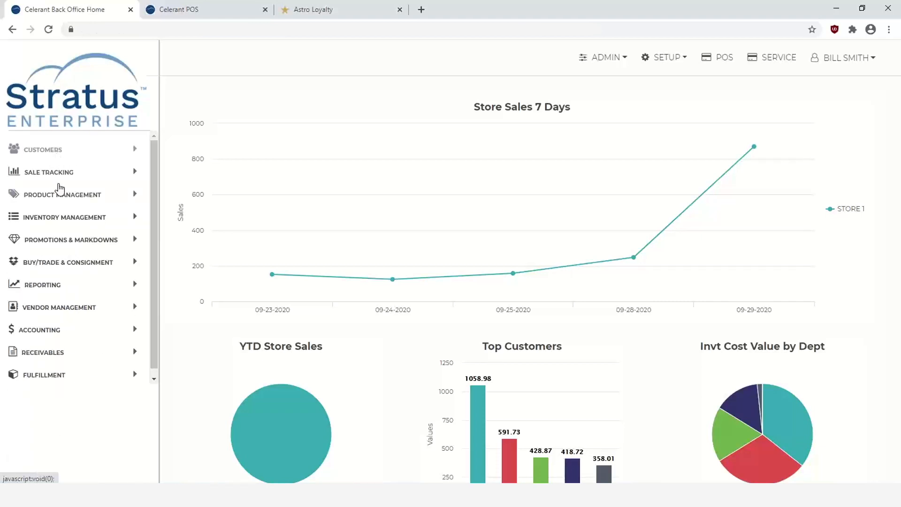
left_click(66, 242)
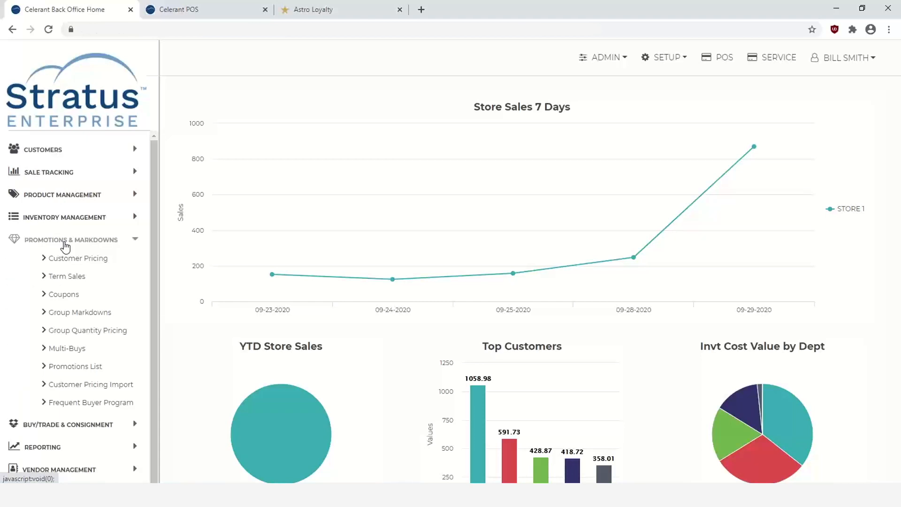
left_click(91, 405)
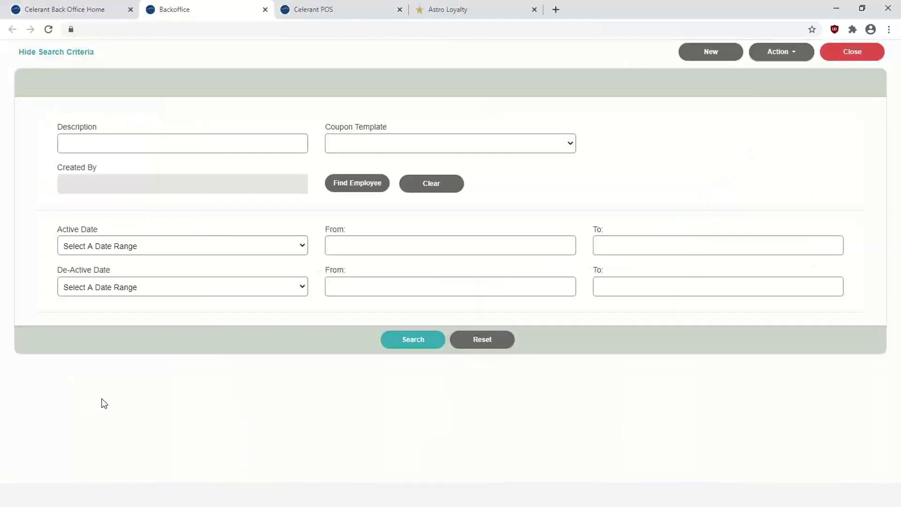
left_click(407, 339)
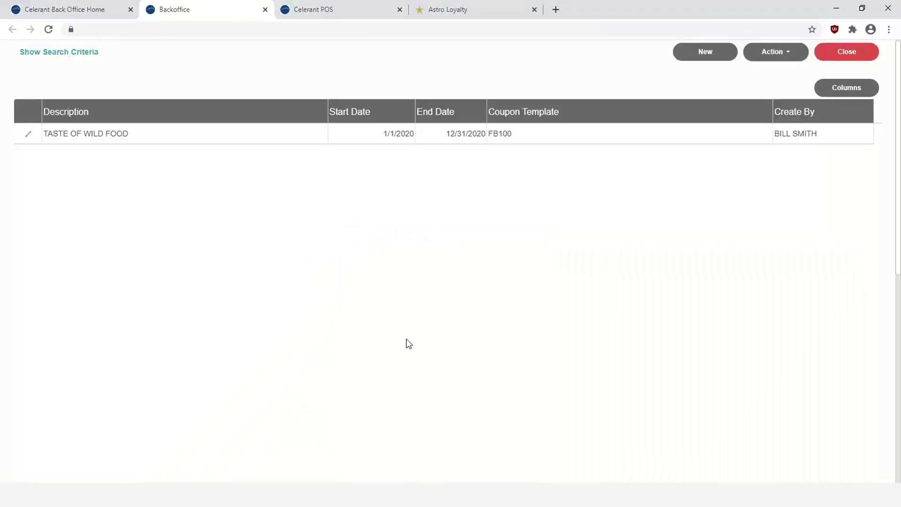
left_click(796, 59)
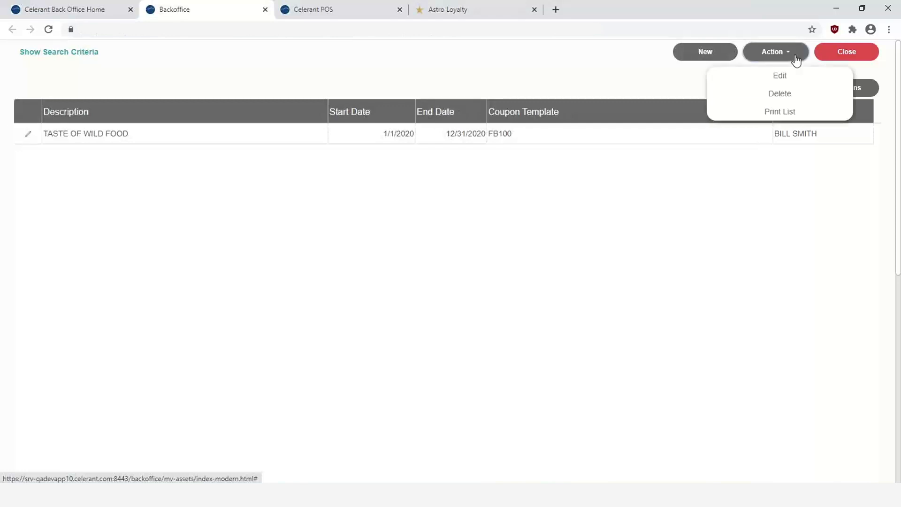
left_click(796, 59)
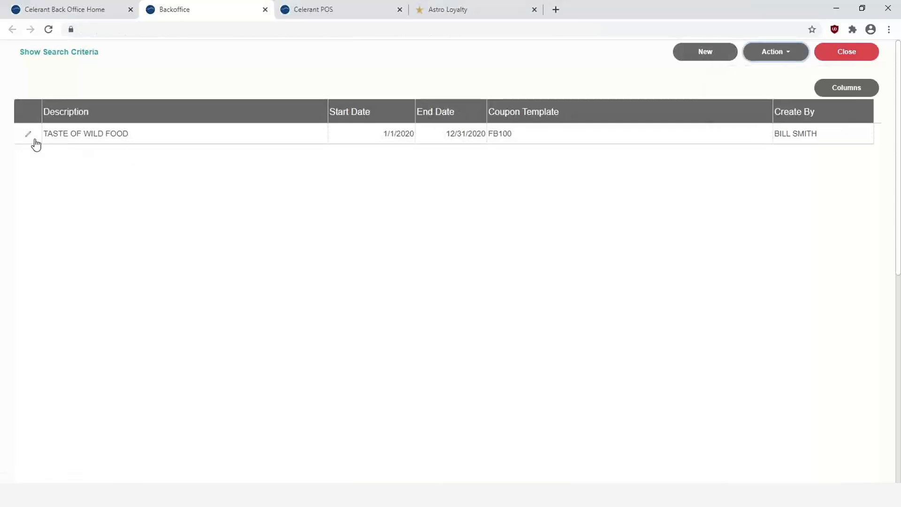
Edit TASTE OF WILD FOOD, keeping FB100 as coupon template, and open User Defined Text
left_click(28, 137)
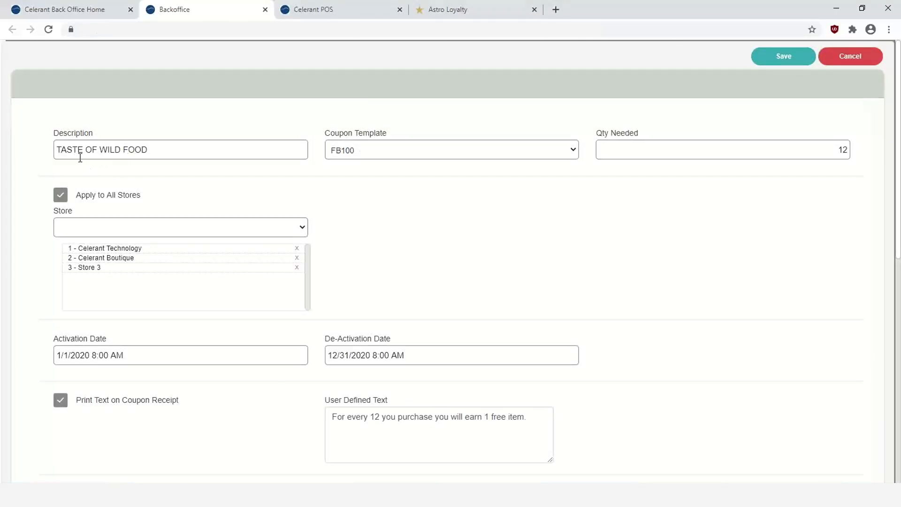
left_click(382, 152)
left_click(382, 152)
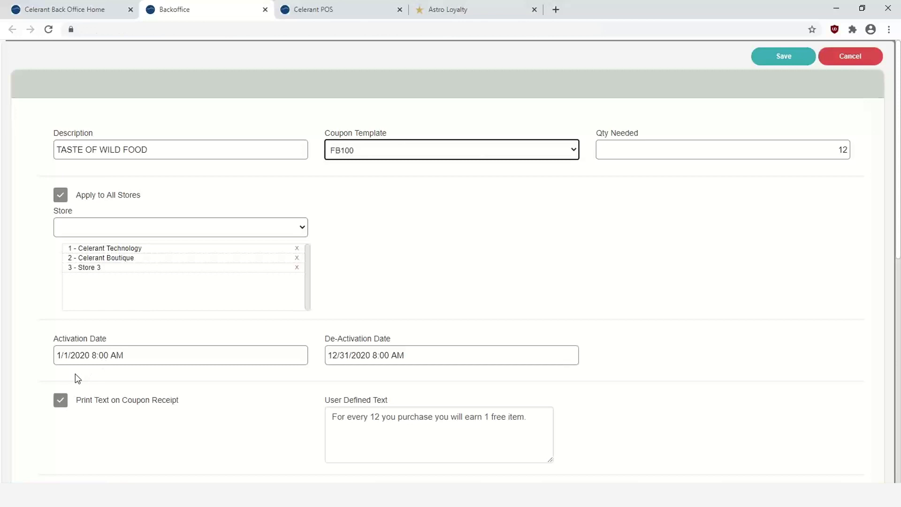
scroll(136, 404, "down", 1)
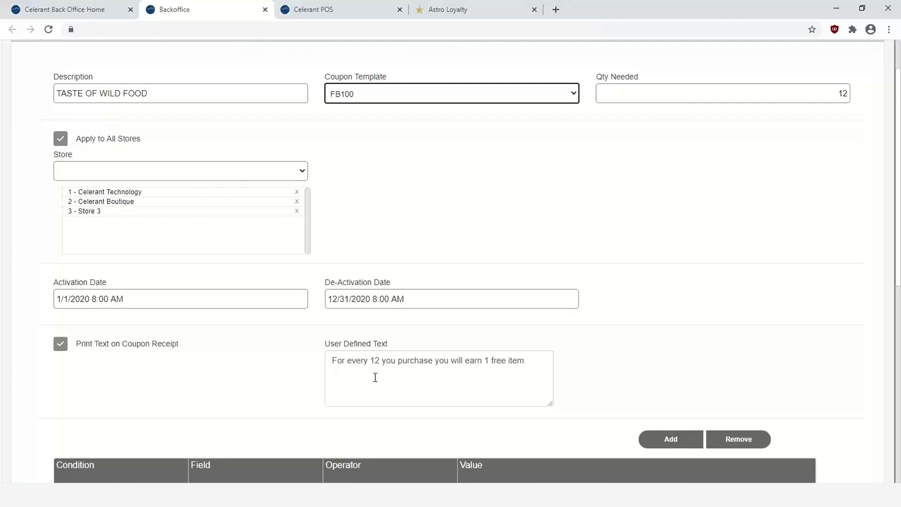
left_click(332, 361)
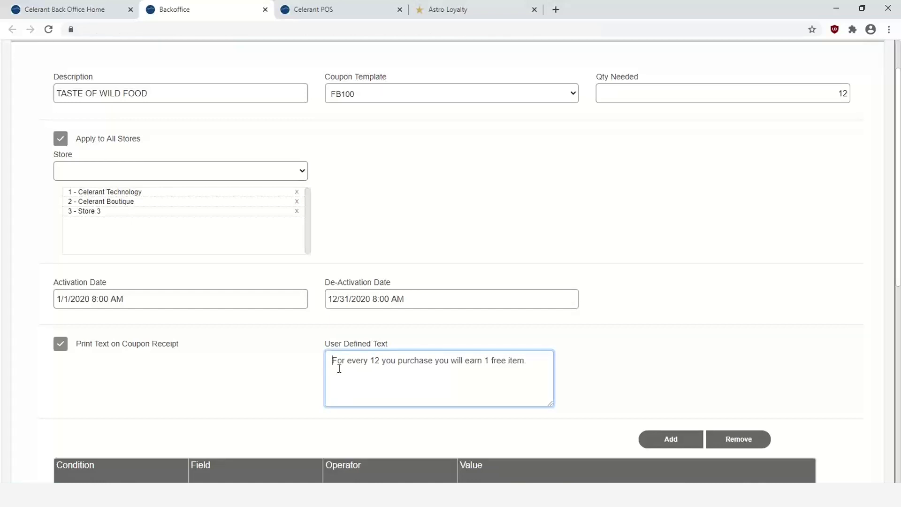
scroll(338, 369, "down", 2)
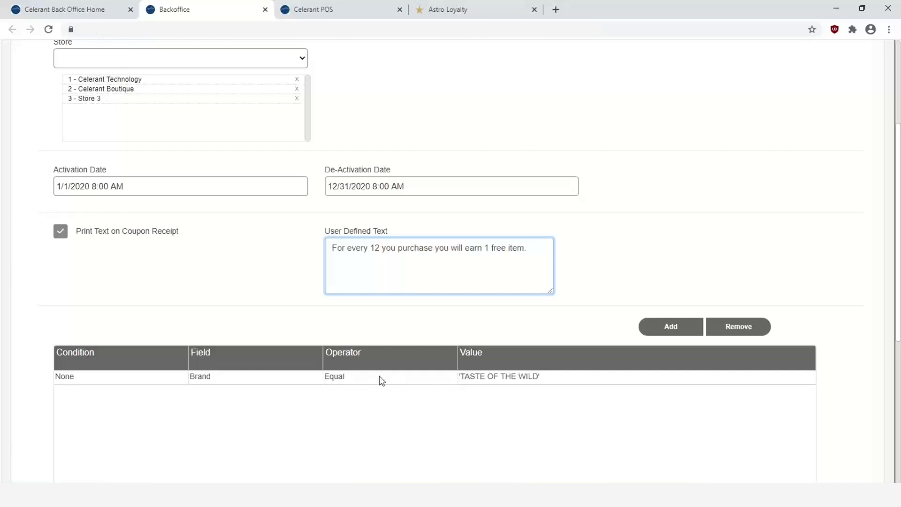
Add a second product condition row, then remove it, leaving Brand unchanged
left_click(653, 331)
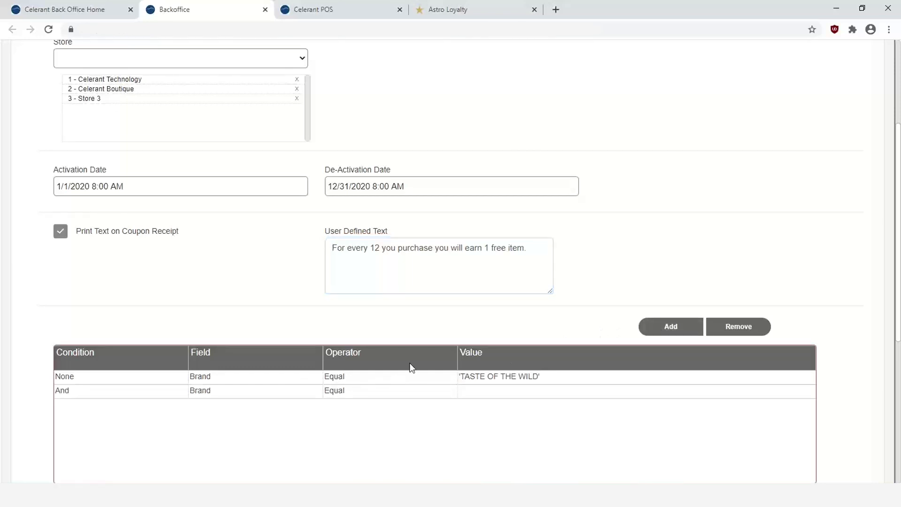
left_click(254, 392)
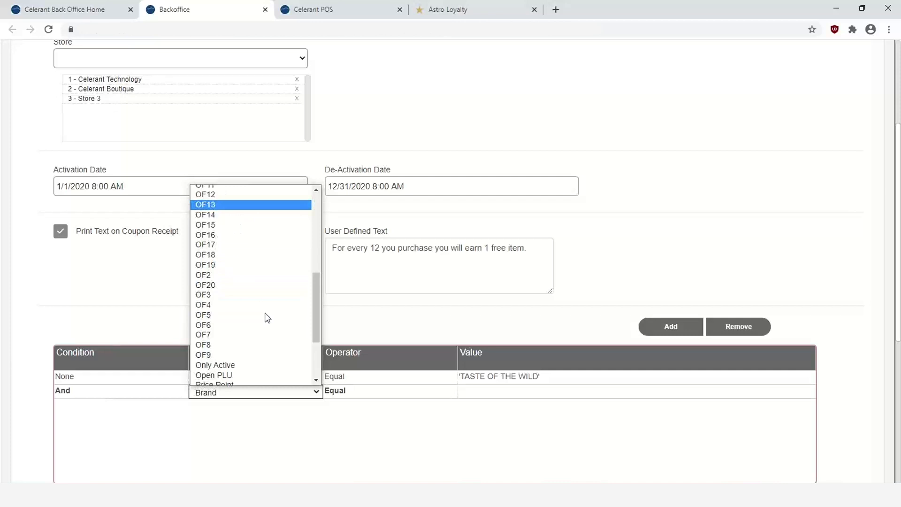
scroll(265, 317, "down", 3)
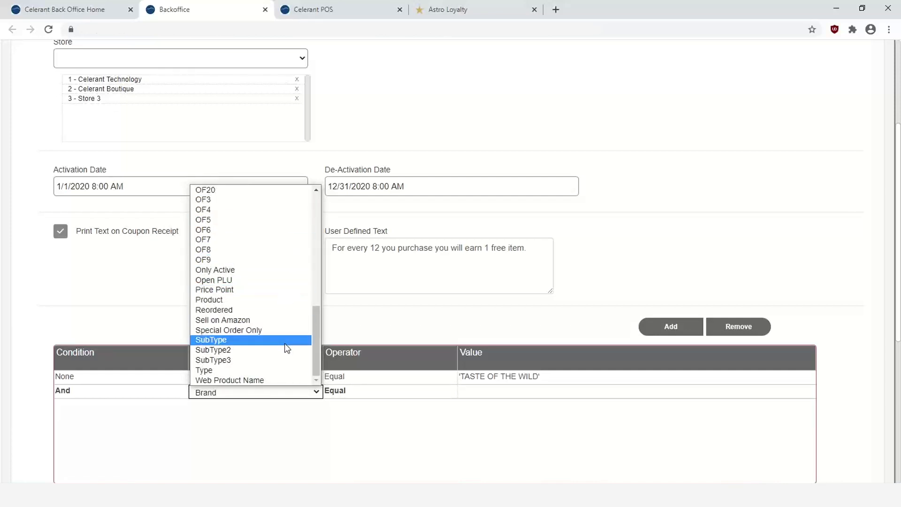
left_click(581, 277)
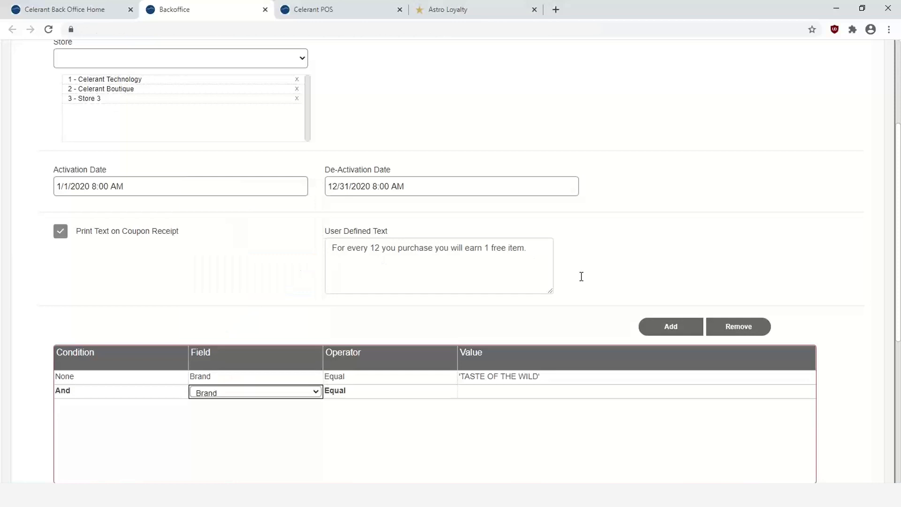
left_click(738, 326)
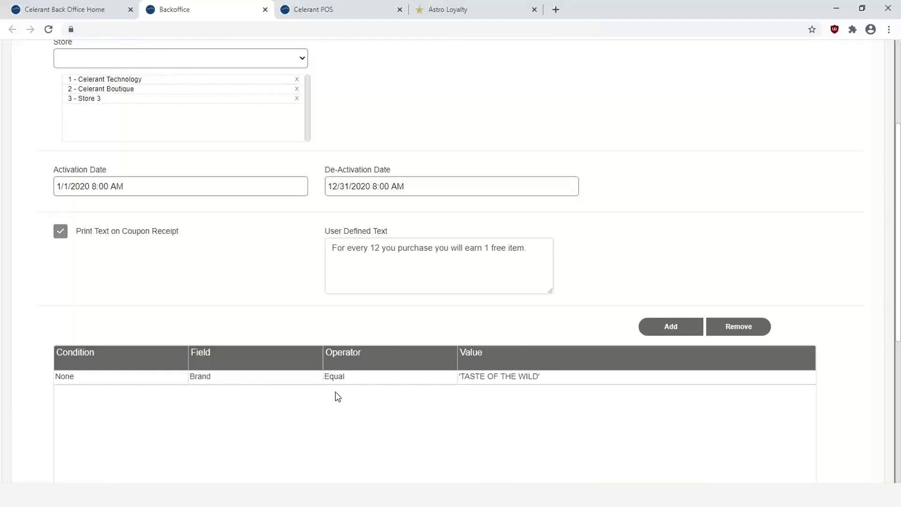
Cancel the program edit without saving and close the program list
scroll(335, 392, "up", 3)
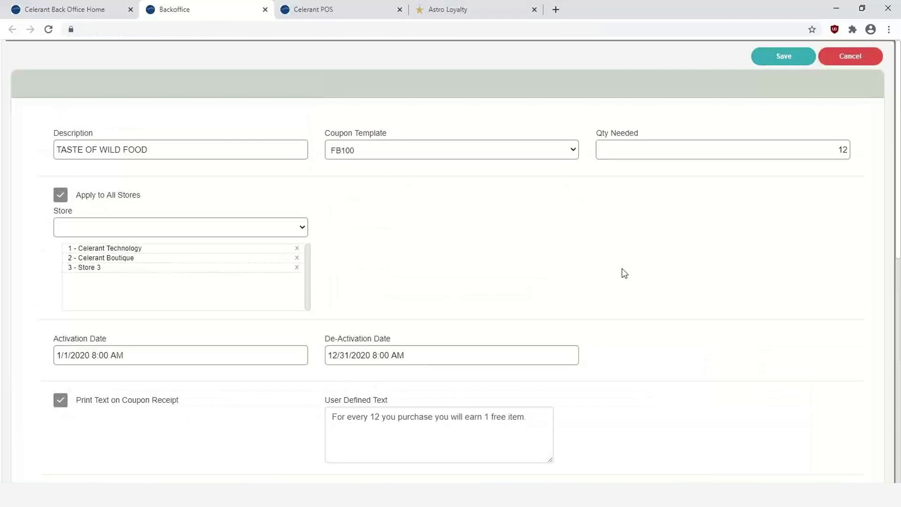
left_click(854, 62)
left_click(459, 282)
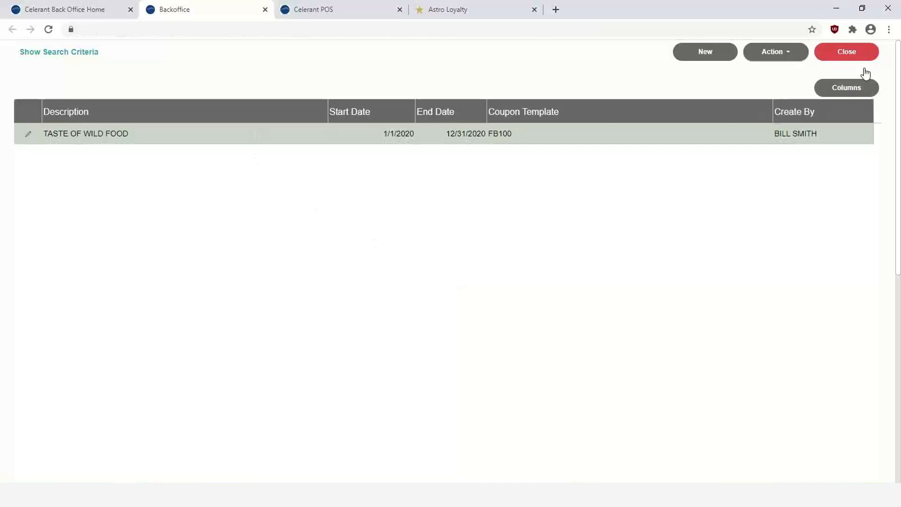
left_click(846, 53)
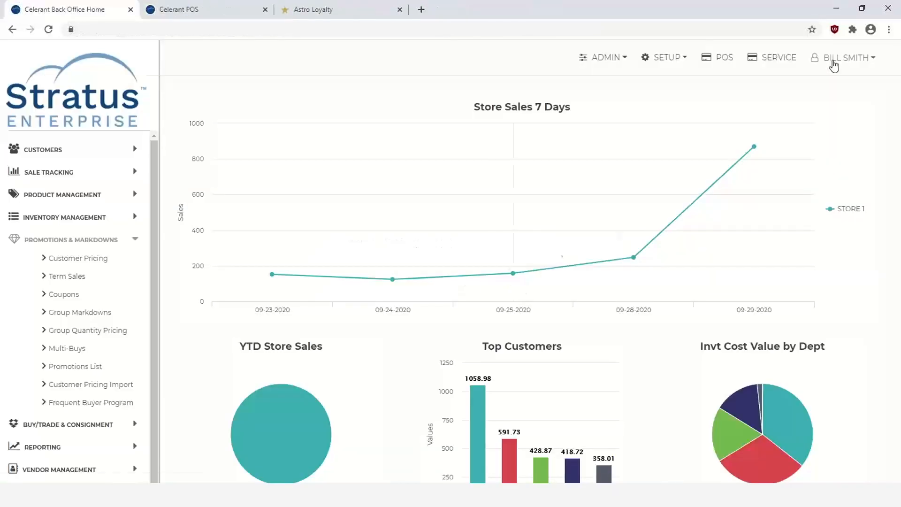
In POS, attach the customer by last name and add item 154558 (grain-free dog food)
left_click(201, 14)
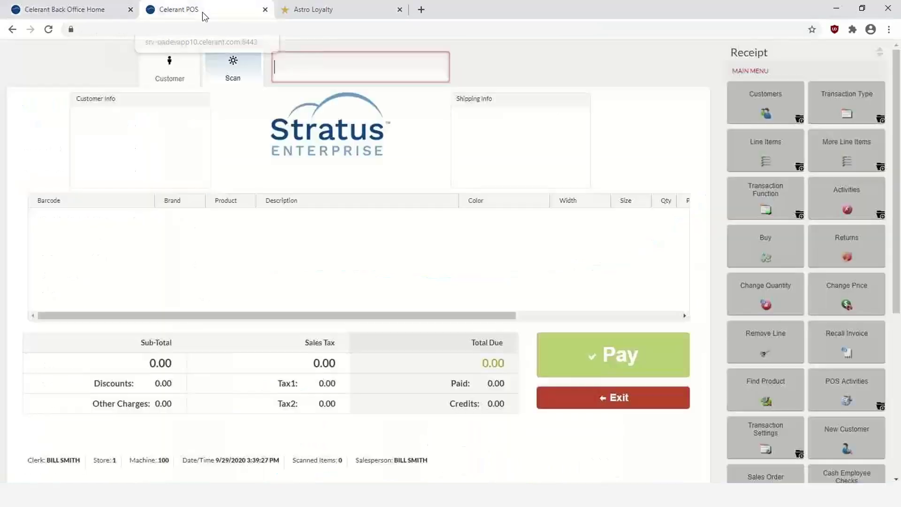
left_click(173, 70)
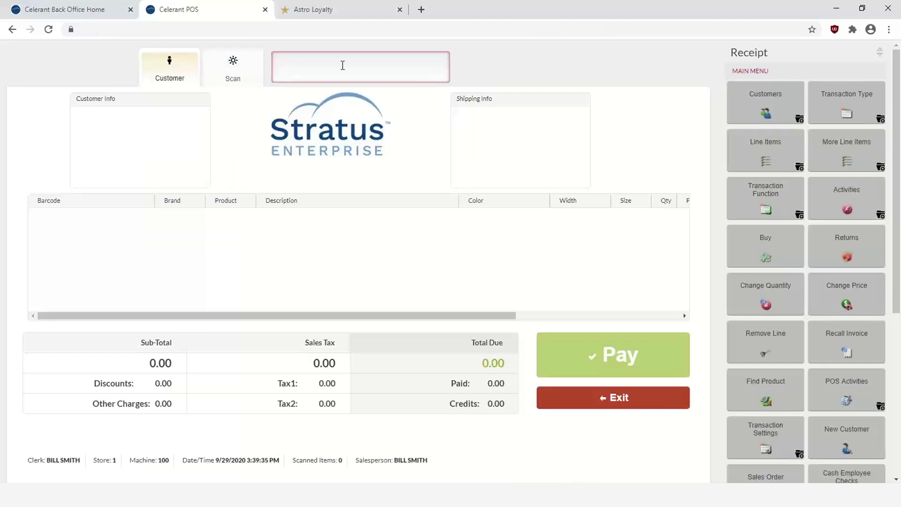
type("CLARK")
key("Return")
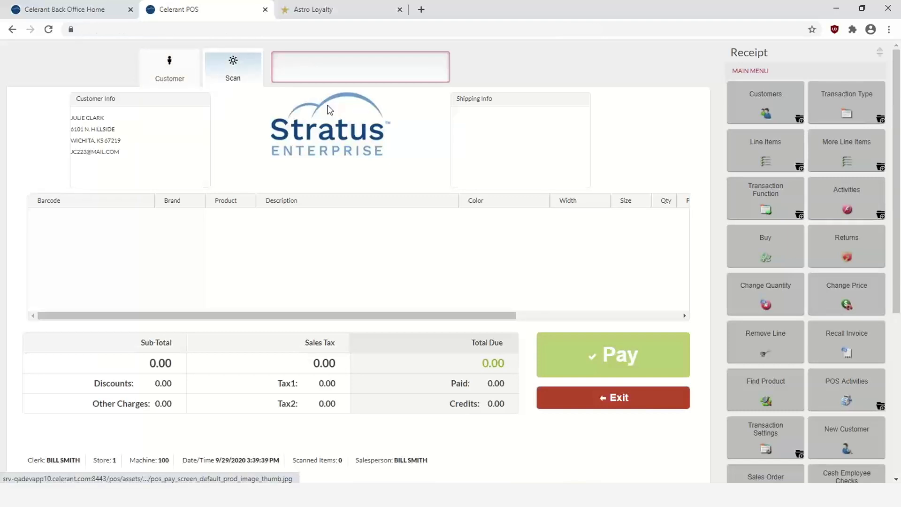
left_click(317, 71)
type("154558")
key("Return")
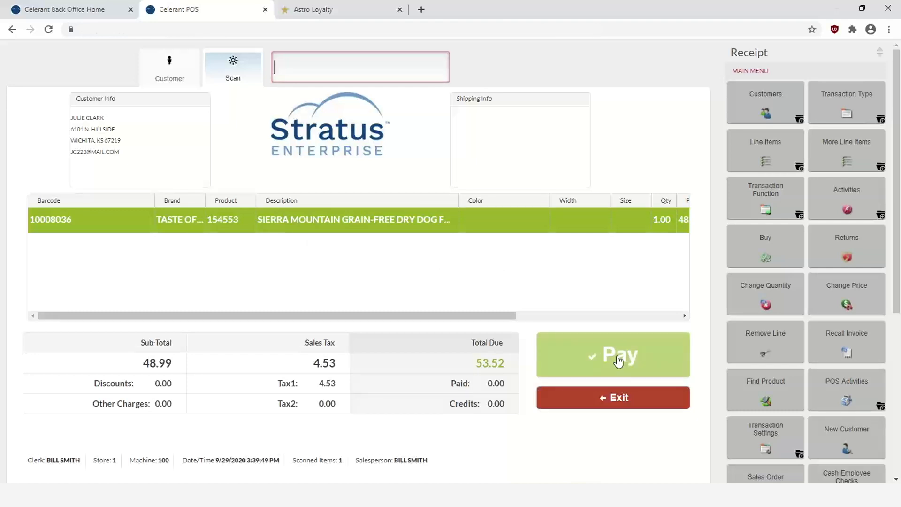
Pay the 53.52 total in cash, declining the donation and skipping the receipt print
left_click(618, 360)
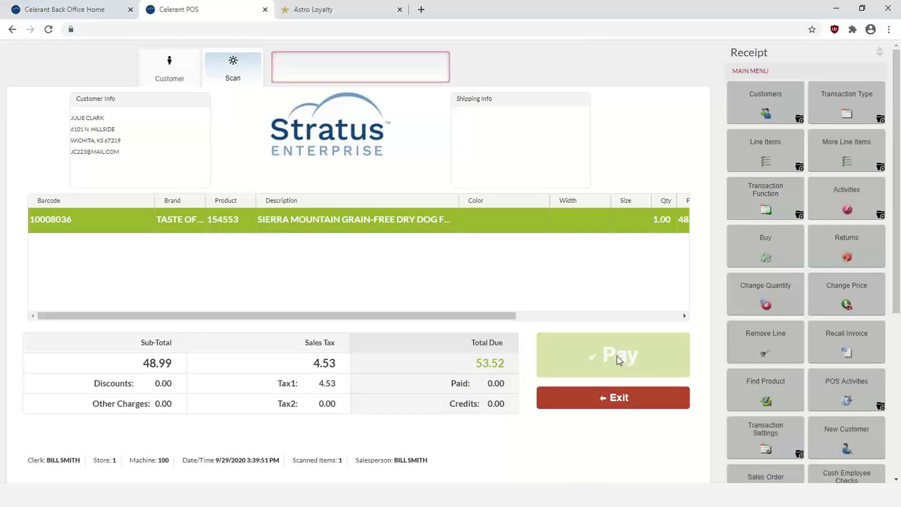
left_click(510, 289)
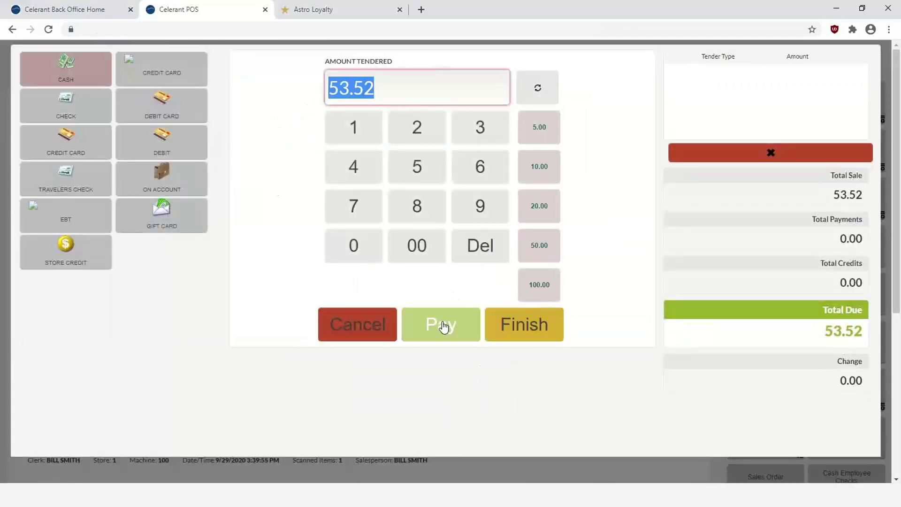
left_click(443, 326)
left_click(519, 323)
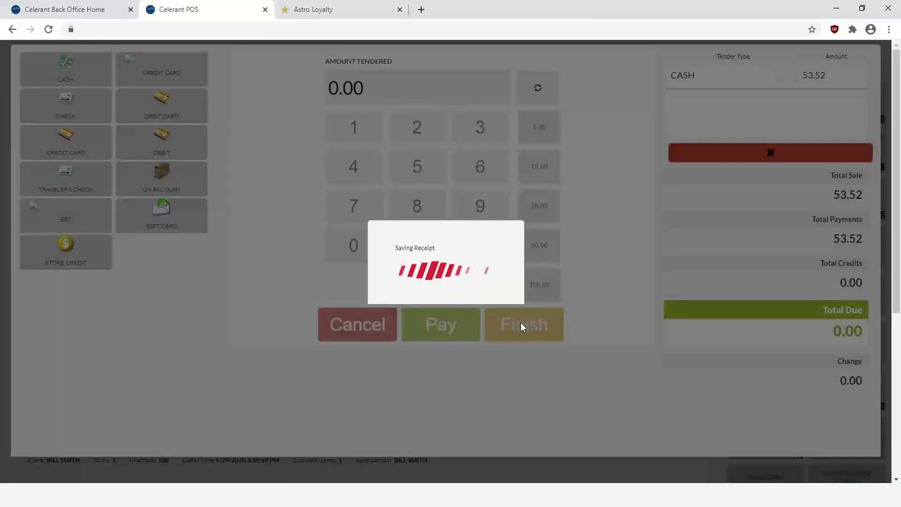
left_click(580, 191)
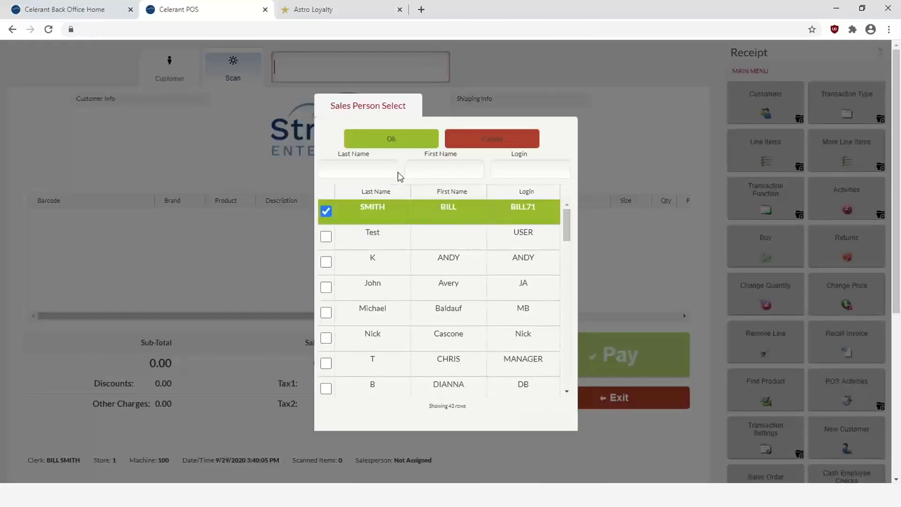
Accept the salesperson and attach the Gold Member customer to a new sale by last name
left_click(391, 139)
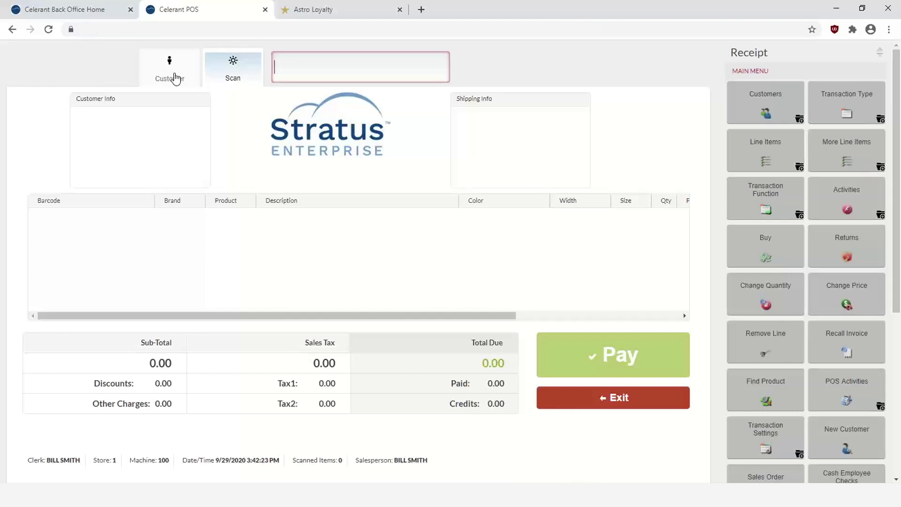
left_click(174, 78)
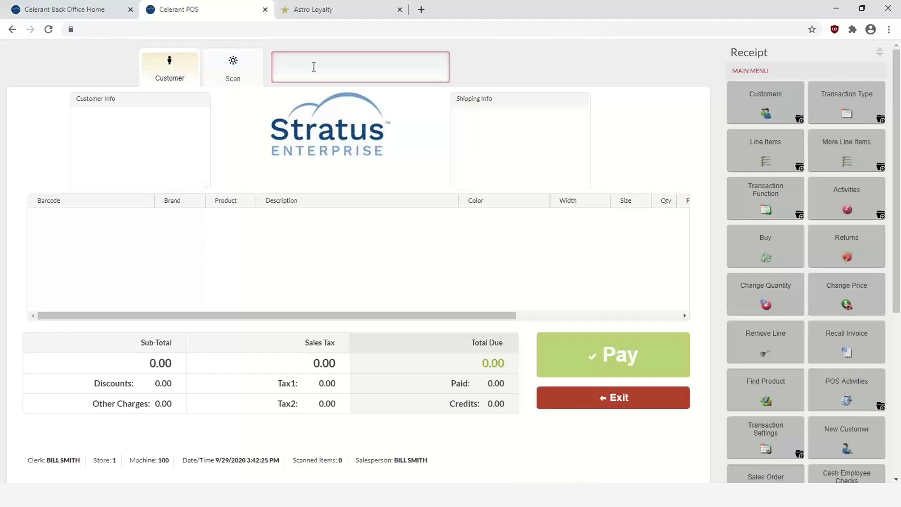
type("CLARK")
key("Return")
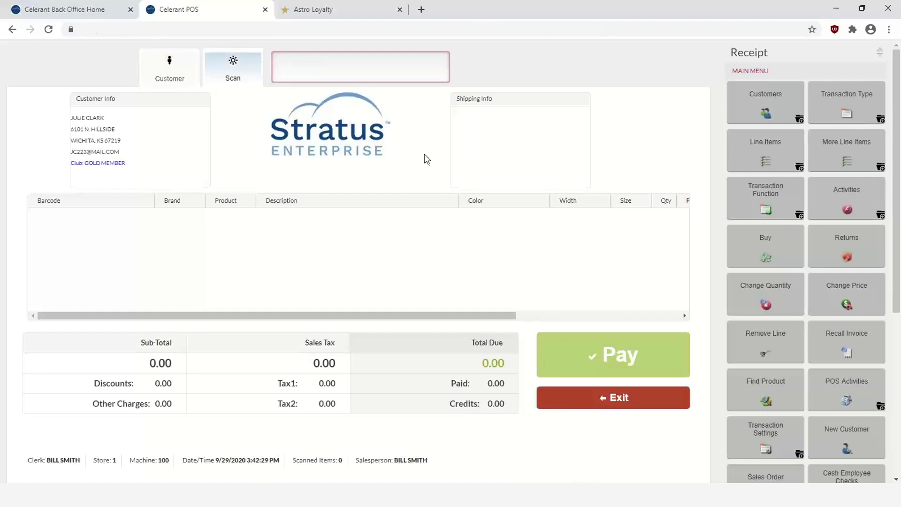
scroll(803, 299, "down", 2)
scroll(804, 299, "down", 1)
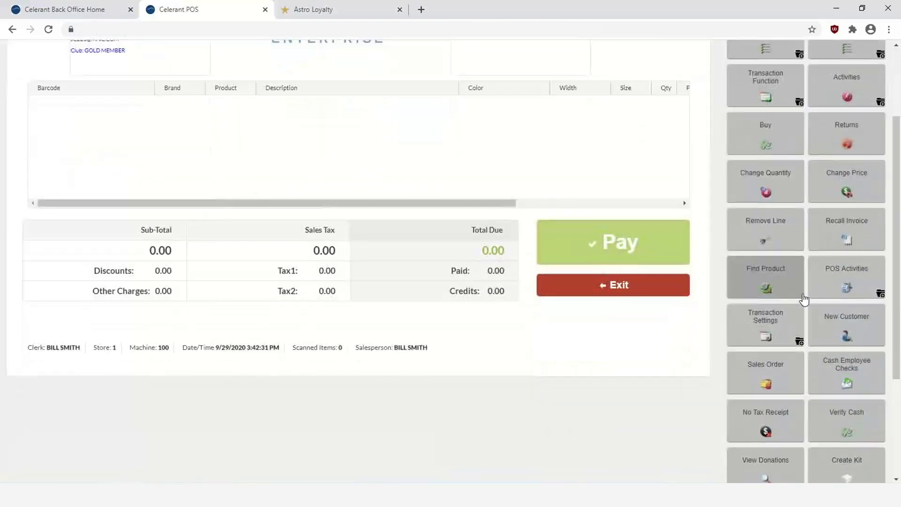
scroll(802, 295, "down", 1)
scroll(802, 296, "down", 1)
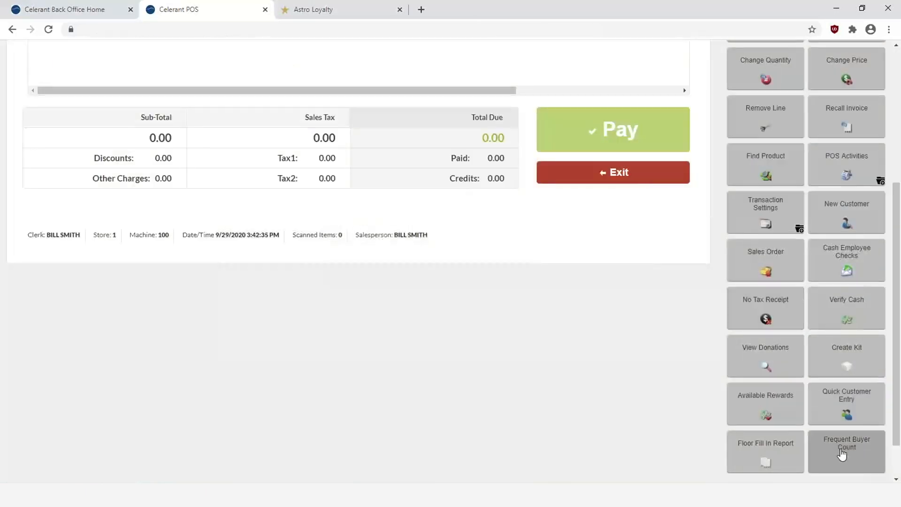
Open Frequent Buyer Count and view TASTE OF WILD FOOD details: 2 of 12 purchases
left_click(842, 454)
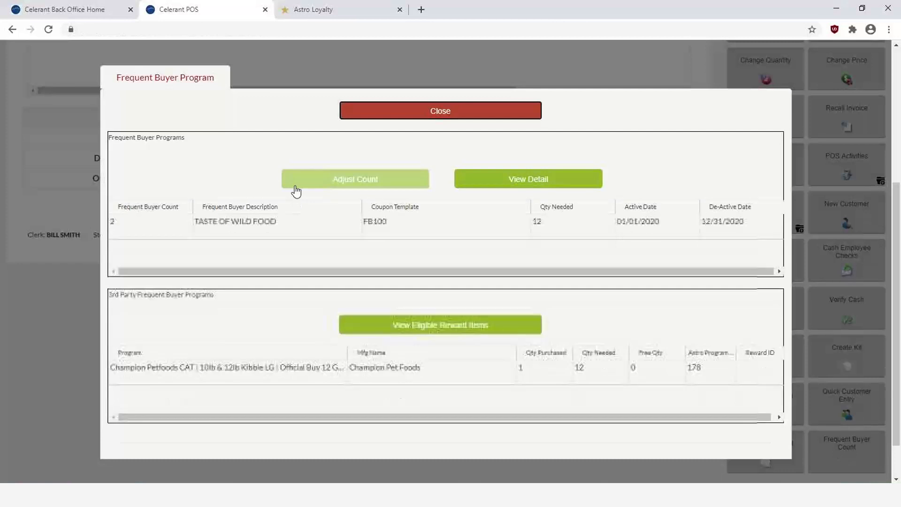
left_click(219, 227)
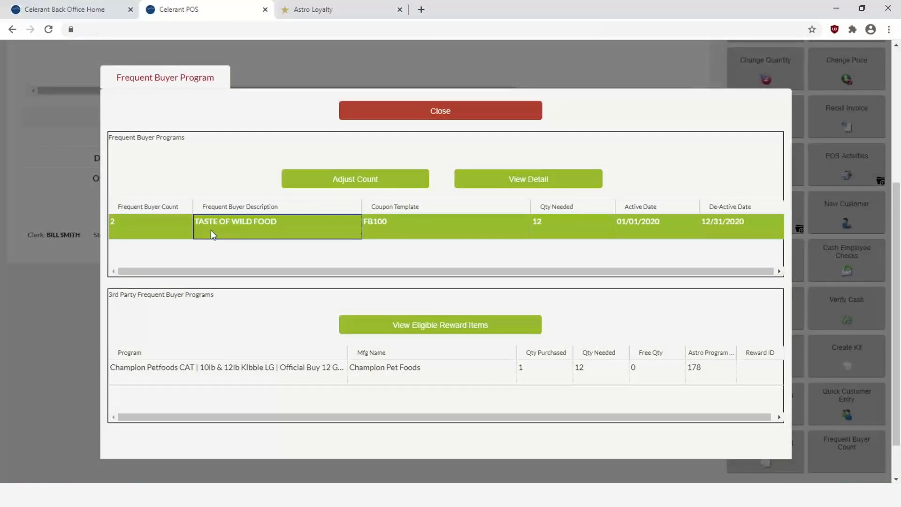
left_click(151, 232)
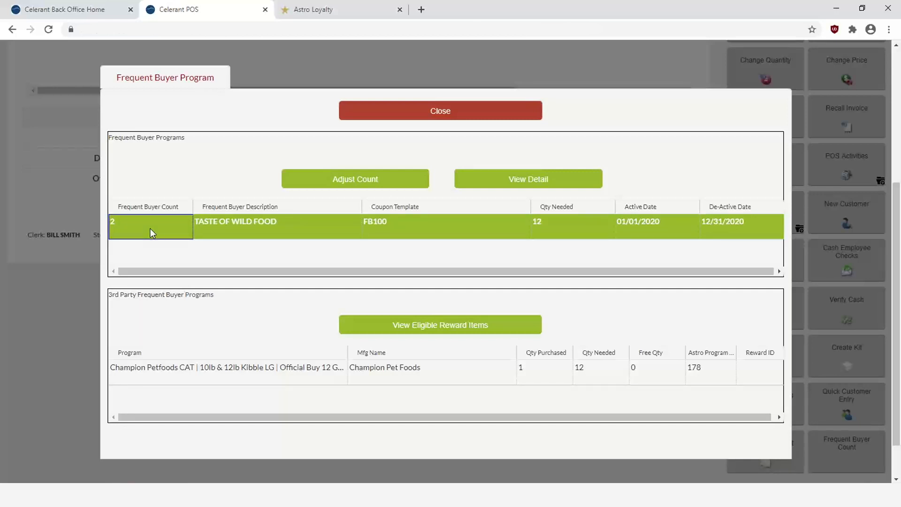
left_click(560, 230)
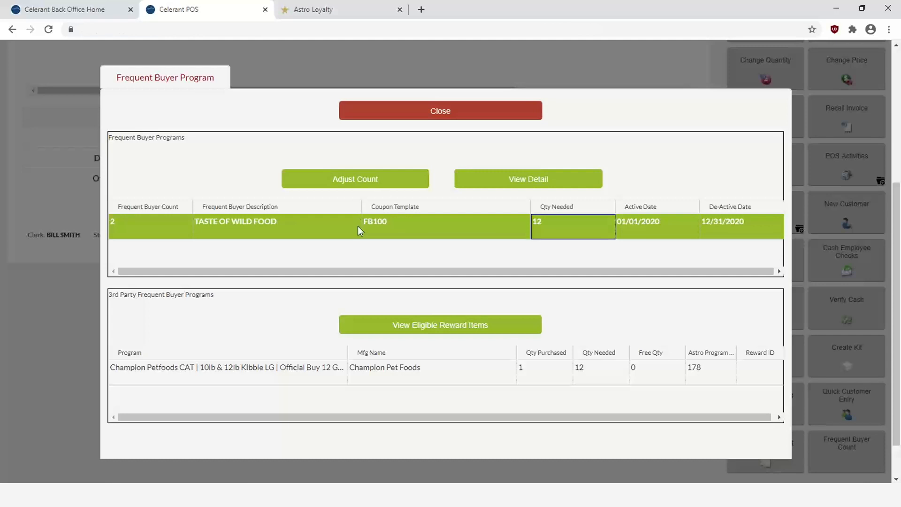
left_click(534, 185)
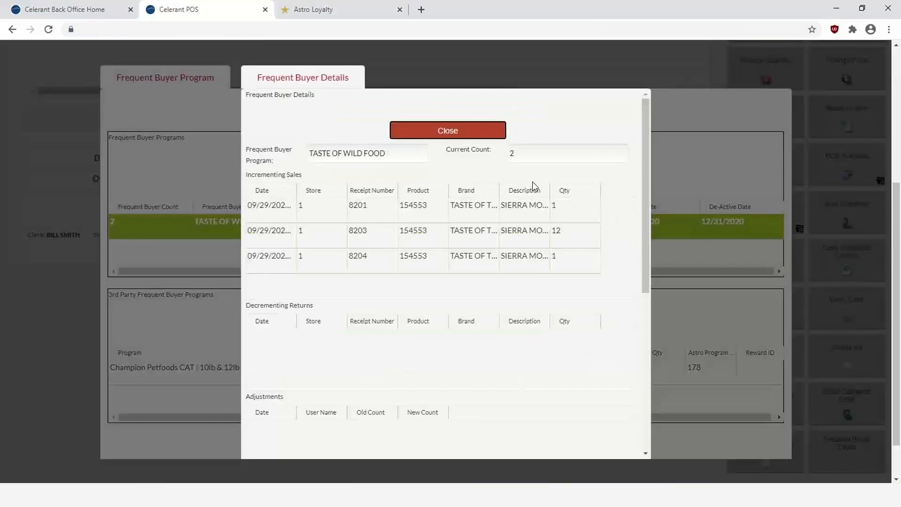
Review the three qualifying sales and the available FB100 reward coupon
left_click(312, 208)
left_click(318, 242)
left_click(332, 264)
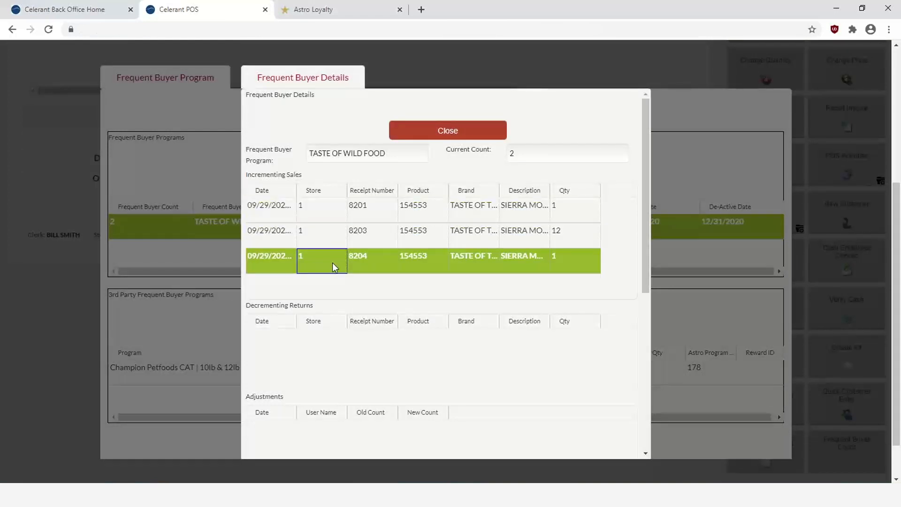
scroll(347, 277, "down", 2)
scroll(303, 280, "down", 2)
scroll(351, 309, "down", 2)
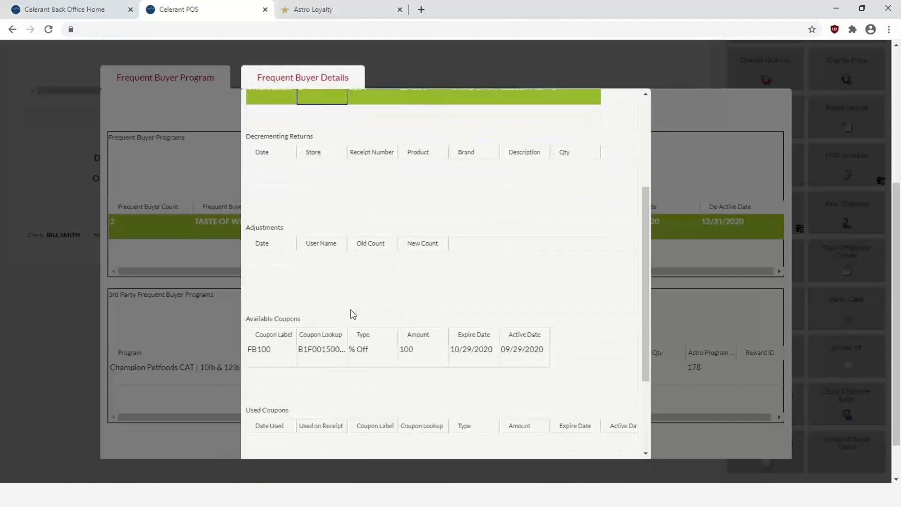
scroll(351, 308, "down", 2)
left_click(348, 294)
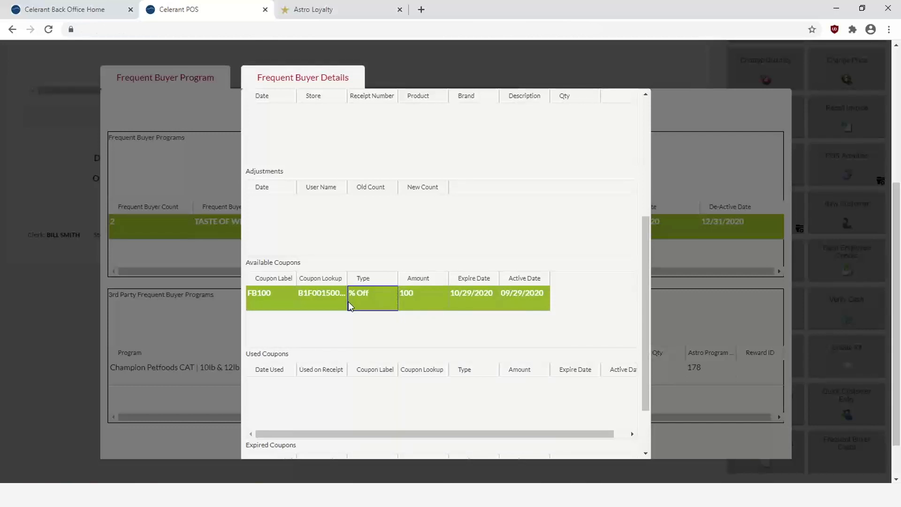
Scroll back to the top and close the Frequent Buyer Details dialog
scroll(348, 301, "down", 2)
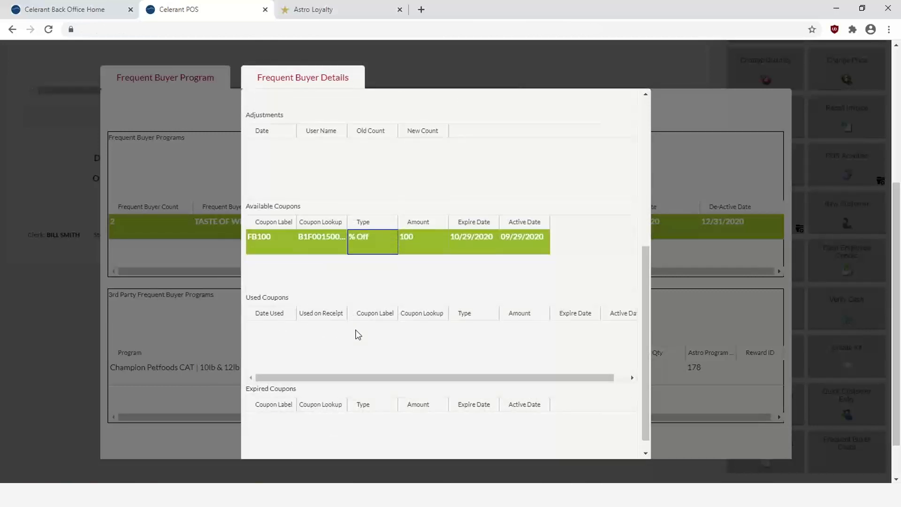
scroll(358, 334, "down", 1)
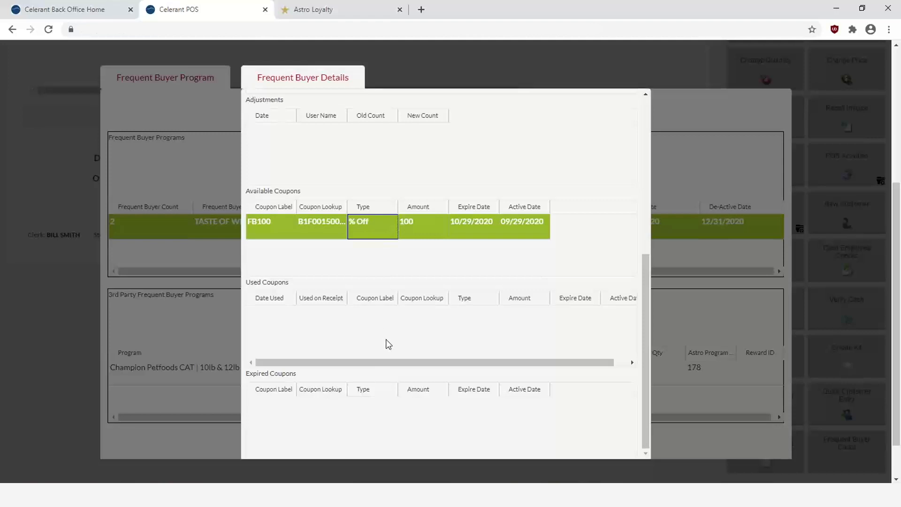
scroll(385, 342, "up", 6)
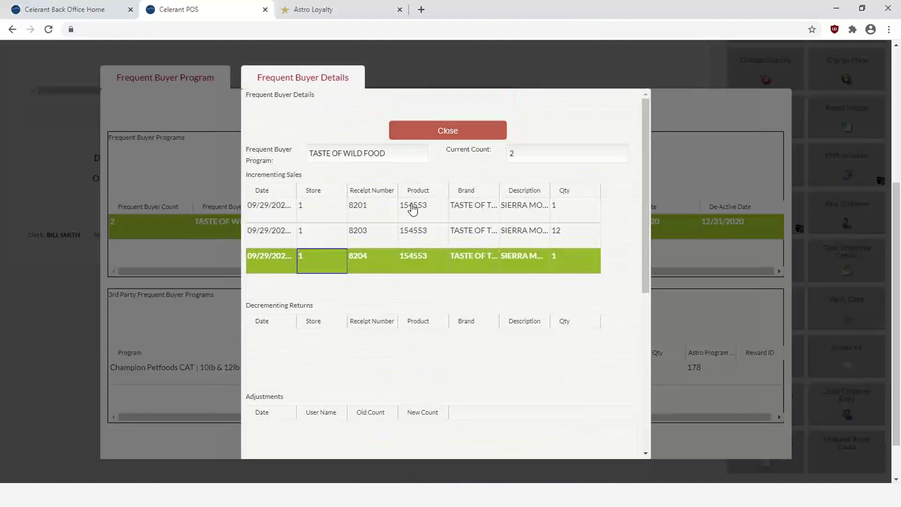
left_click(441, 134)
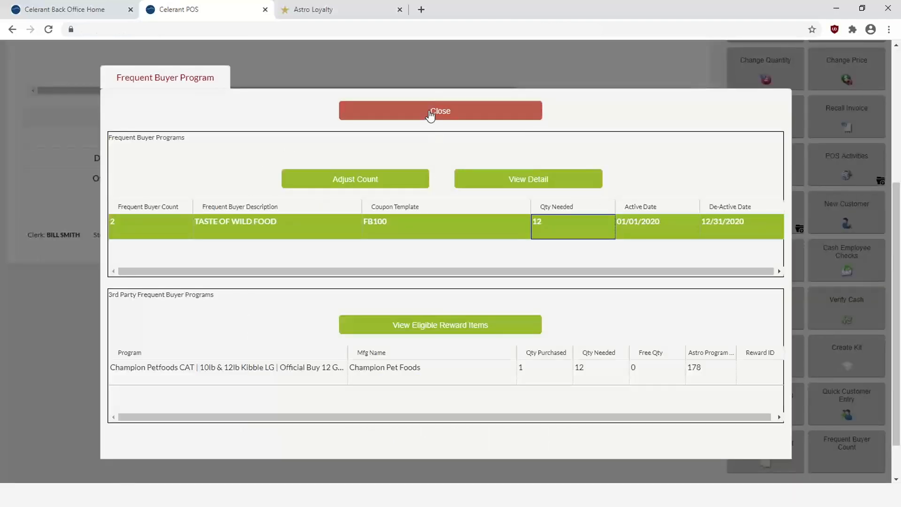
Close the frequent buyer list and ring up product 154553, Sierra Mountain grain-free dog food, totalling 53.52
left_click(430, 117)
left_click(332, 76)
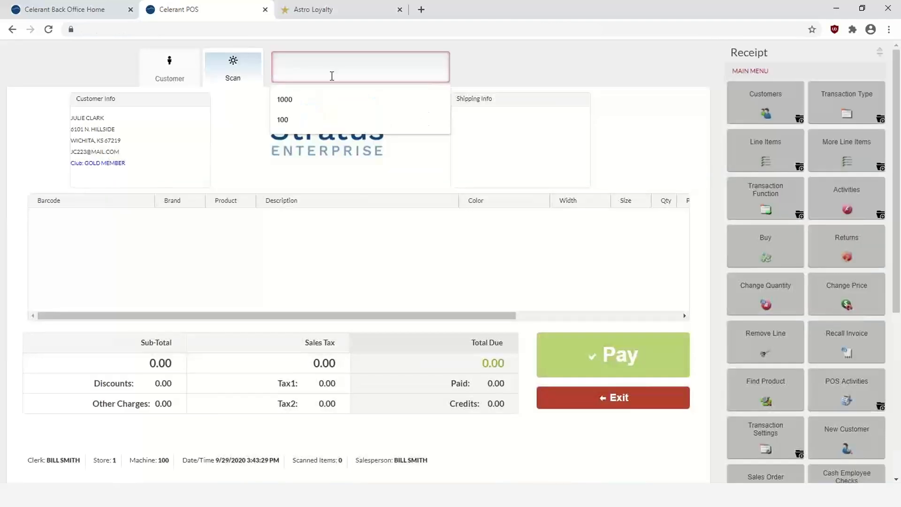
type("154553")
key("Return")
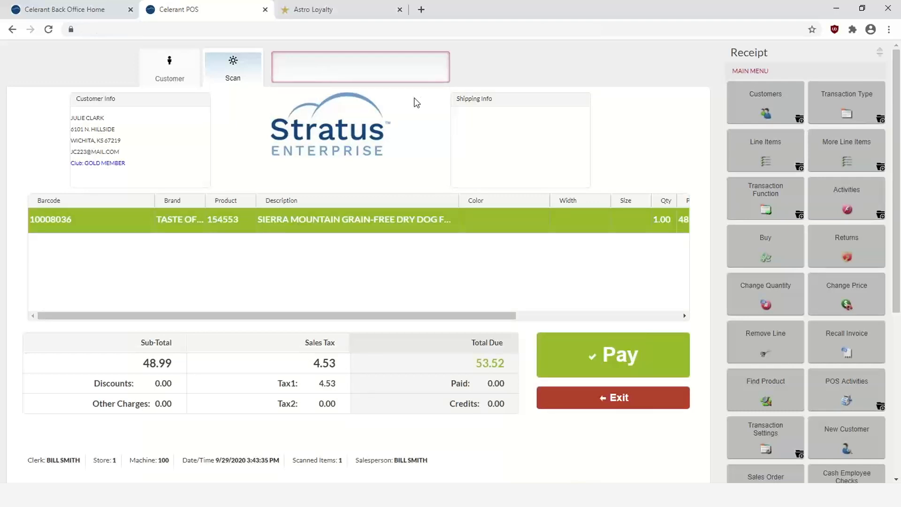
scroll(751, 311, "down", 2)
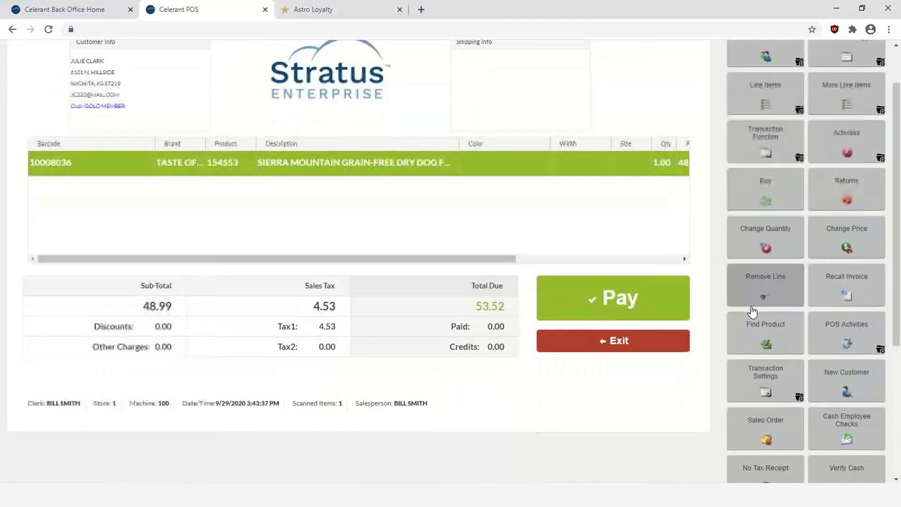
scroll(752, 310, "down", 2)
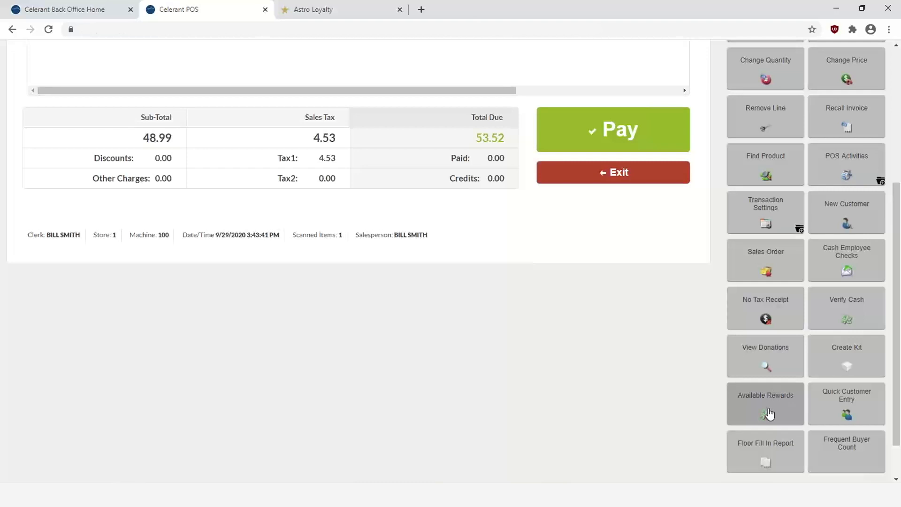
Apply the customer's FB100 reward from Available Rewards, discounting 48.99 so 0.00 is due
left_click(768, 413)
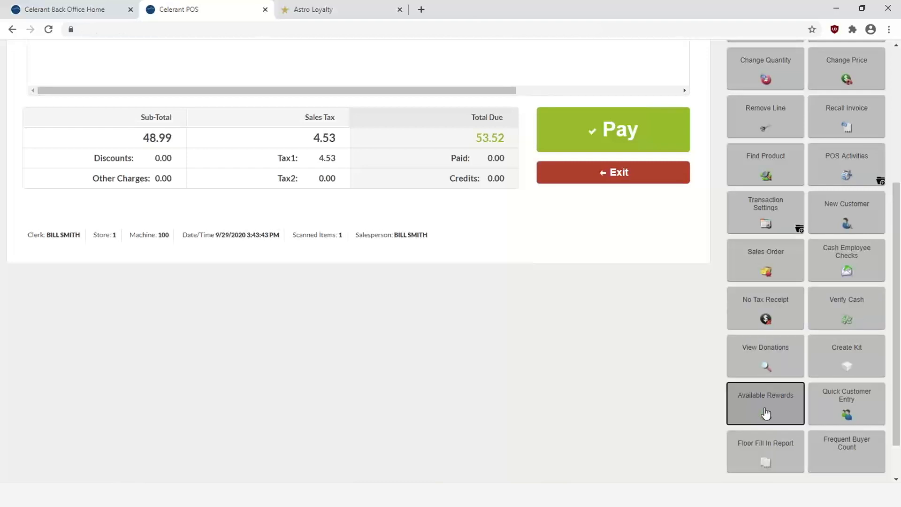
left_click(291, 185)
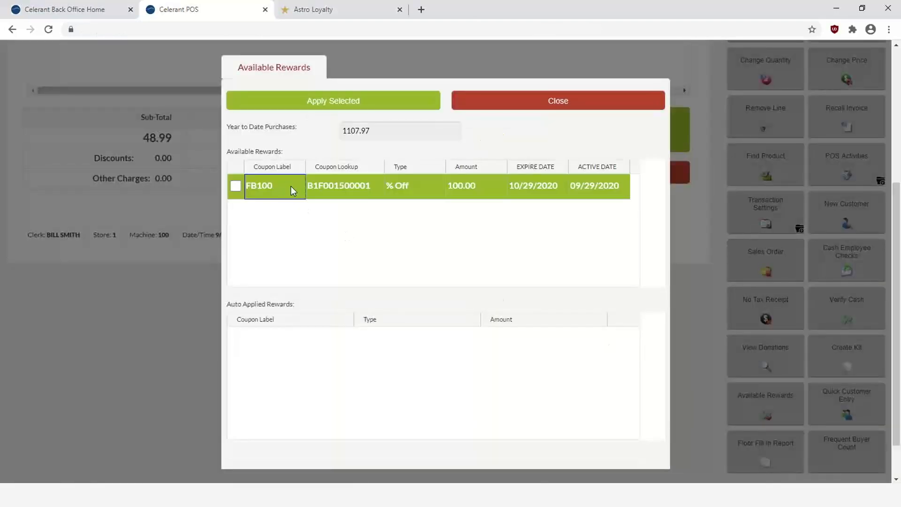
left_click(239, 187)
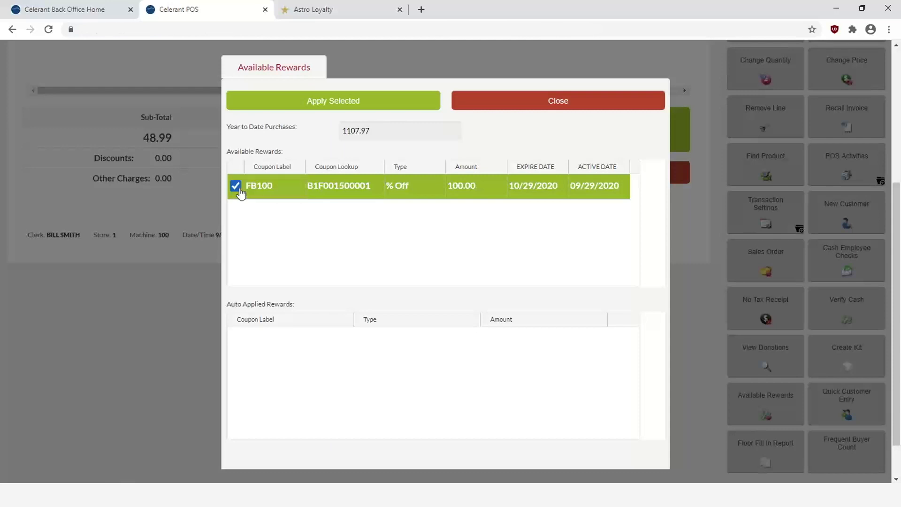
left_click(322, 106)
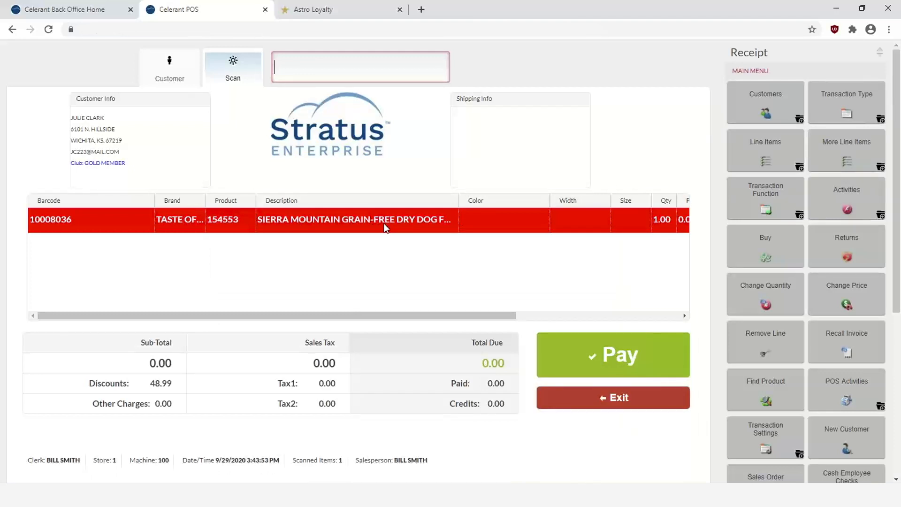
Pay the zero-total sale and choose No Print for the receipt
left_click(597, 355)
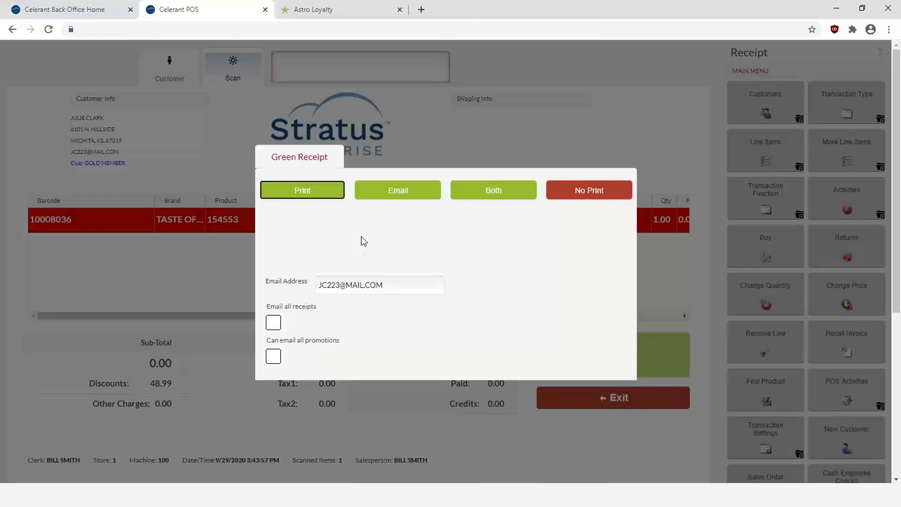
left_click(565, 191)
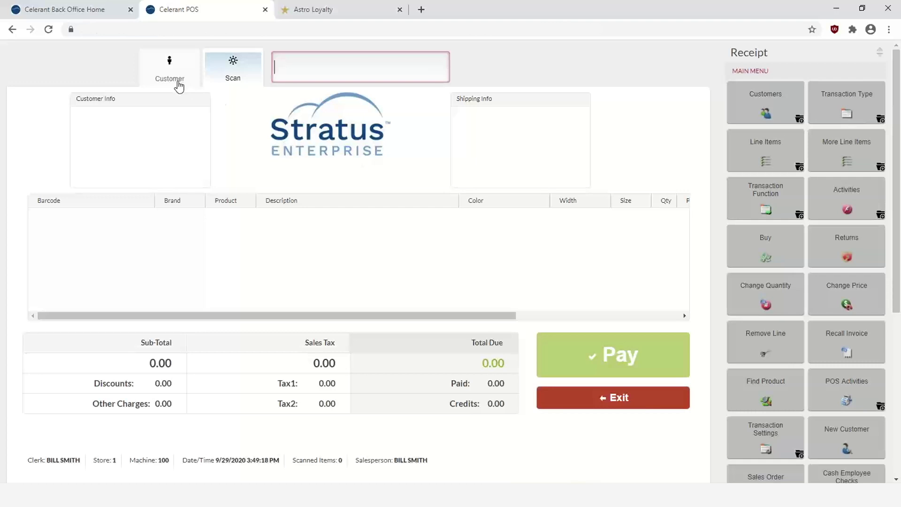
Attach the Gold Member customer to the sale by surname search
left_click(169, 80)
type("CLARK")
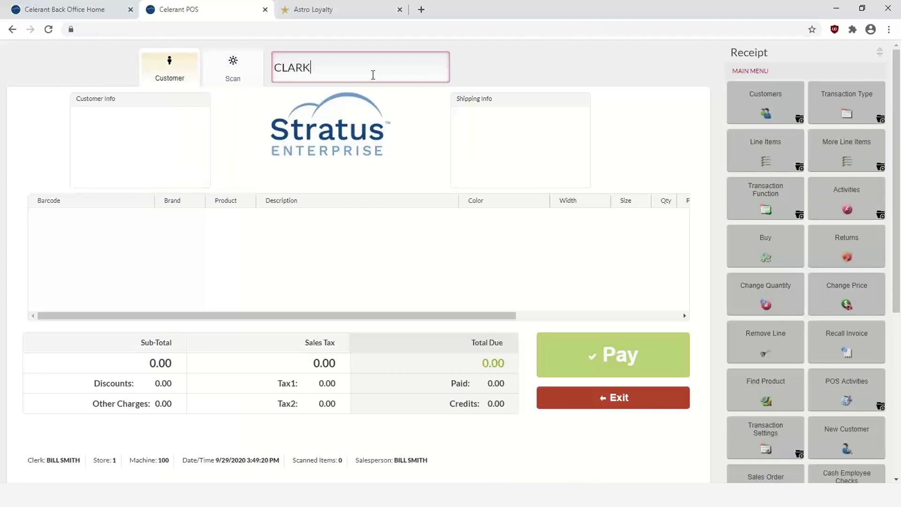
key("Return")
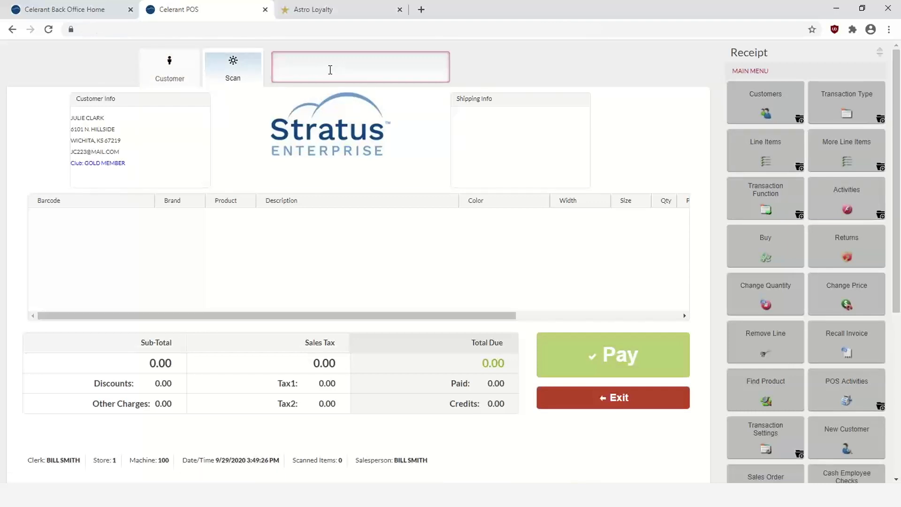
type("064992623135")
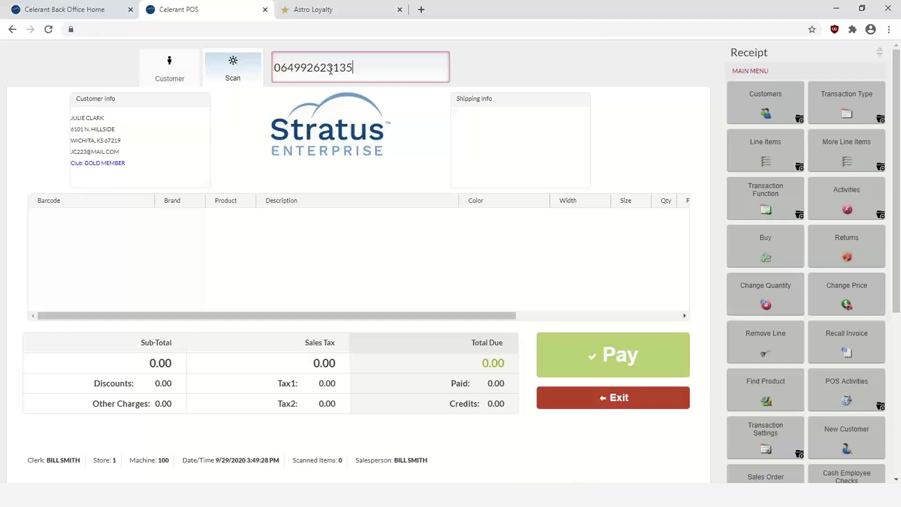
key("Return")
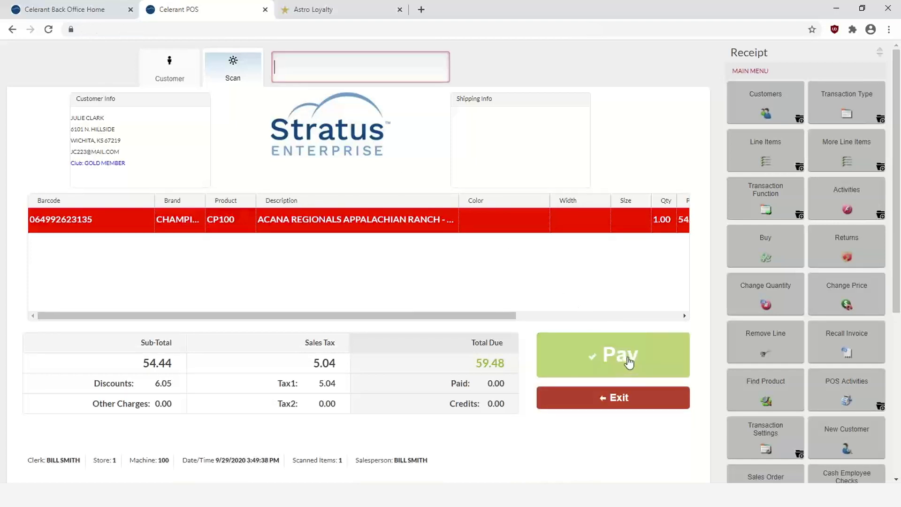
left_click(628, 361)
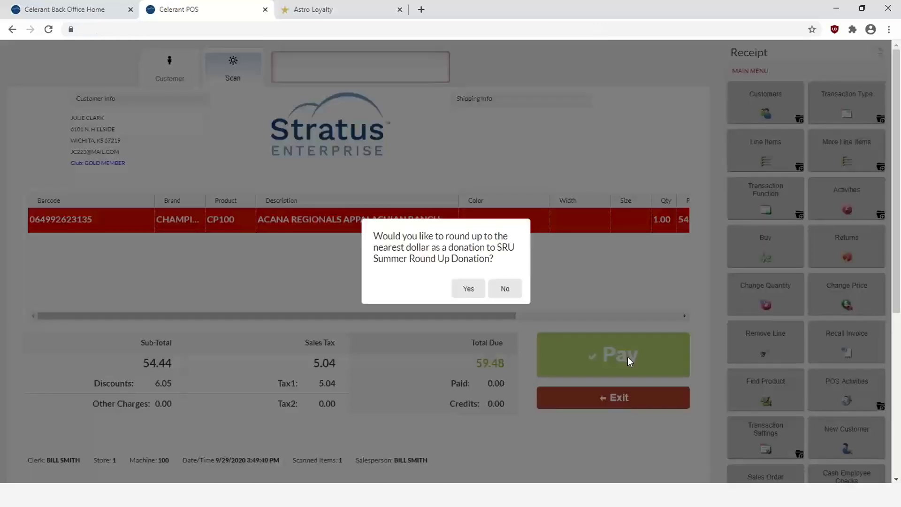
Decline the round-up donation, pay 59.48 in cash with No Print, and confirm the salesperson
left_click(509, 289)
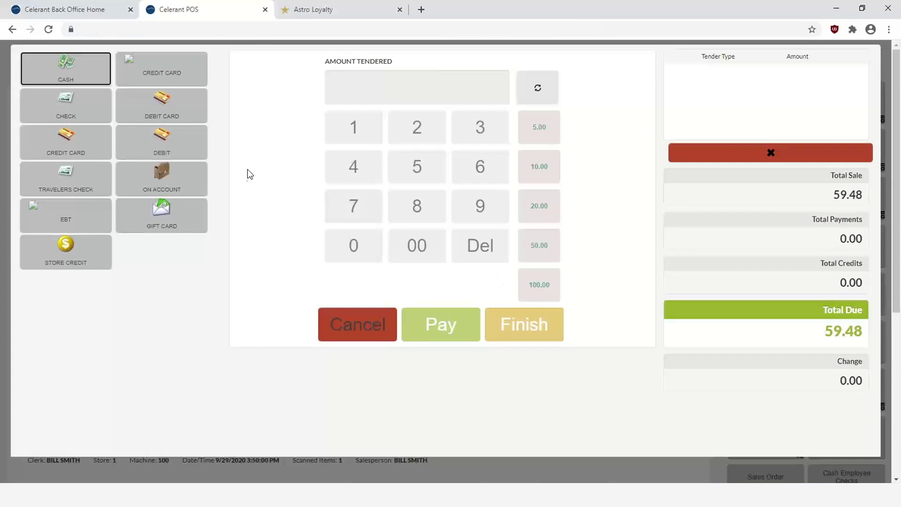
left_click(78, 74)
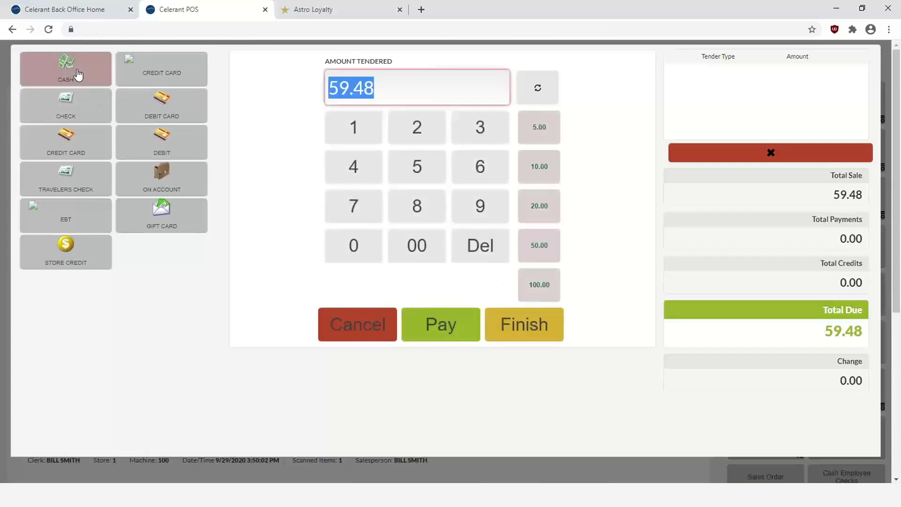
left_click(443, 324)
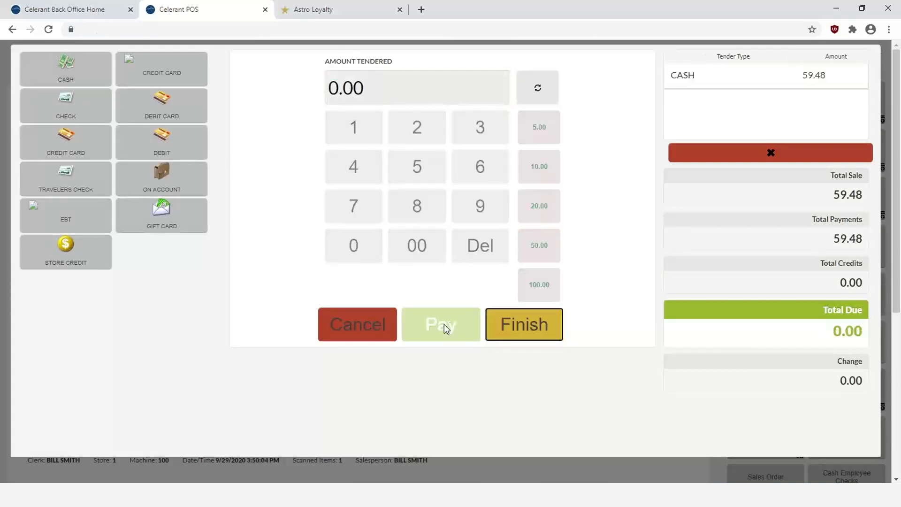
left_click(526, 322)
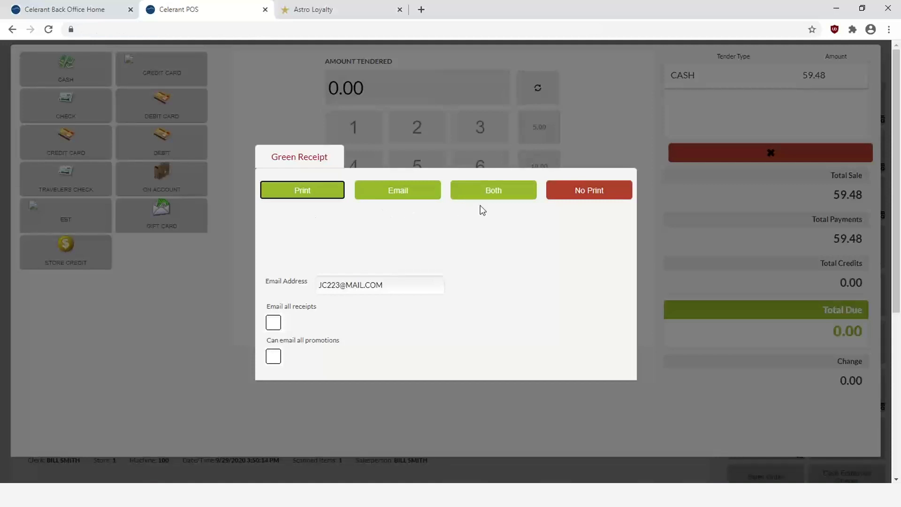
left_click(585, 190)
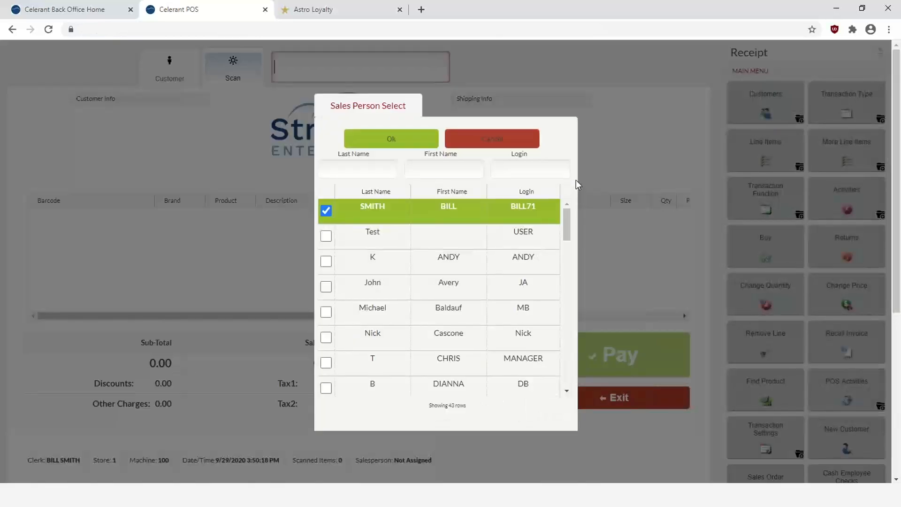
left_click(391, 139)
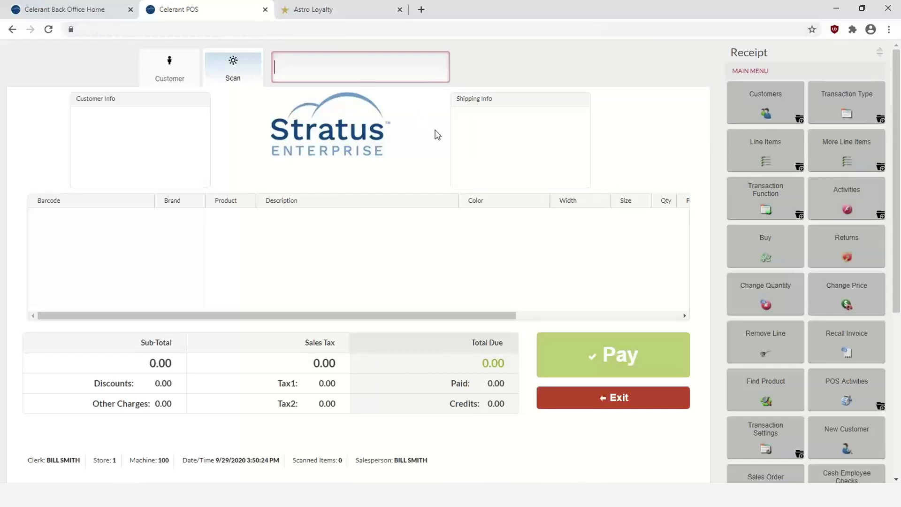
In Astro Loyalty, search the customer's surname and check the first stamp on the Champion Petfoods card
left_click(311, 13)
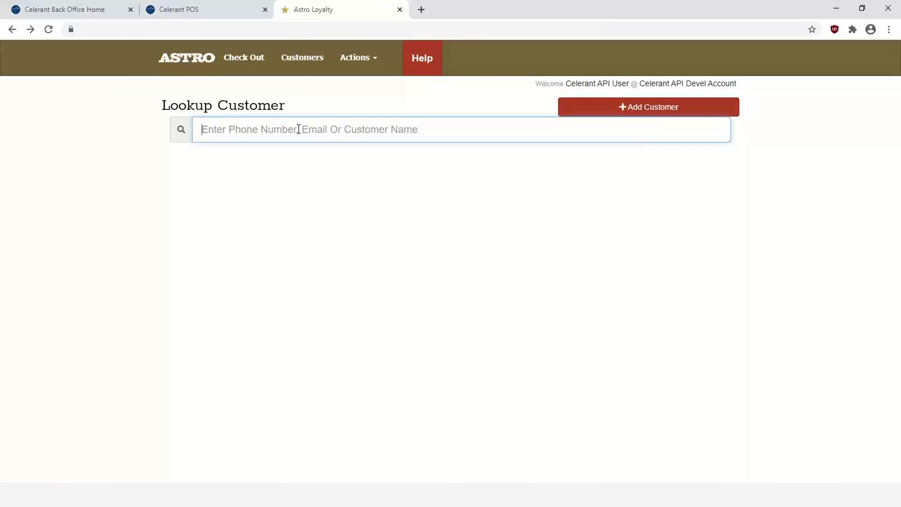
type("clark")
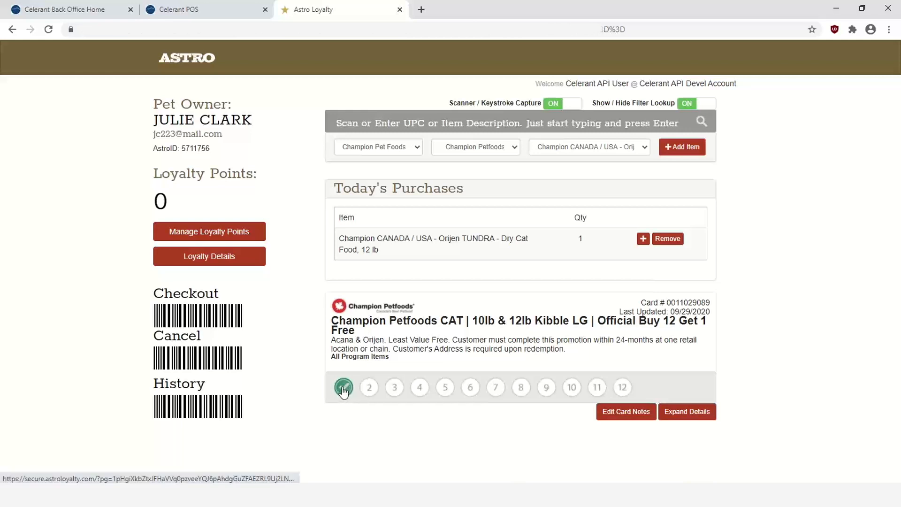
mouse_move(340, 392)
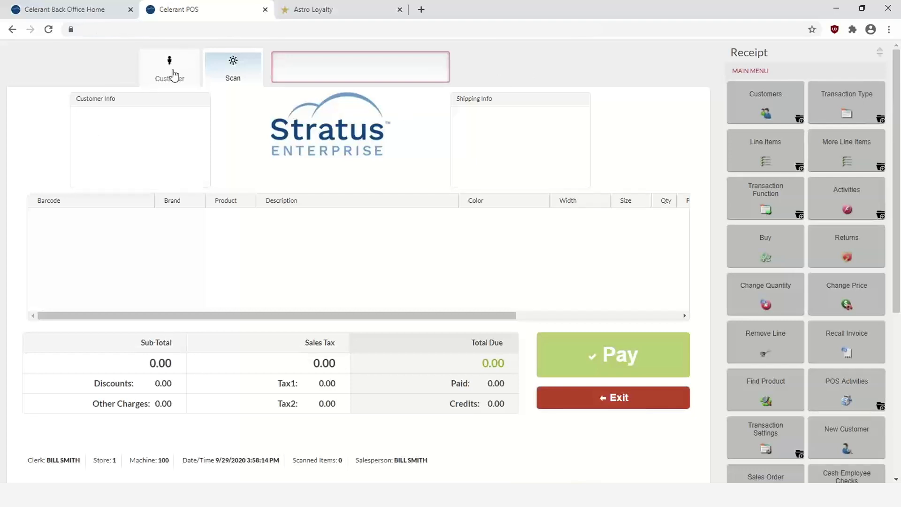
Reattach the Gold Member customer and set the sale's transaction type to Special Order
left_click(173, 75)
type("CLARK")
key("Return")
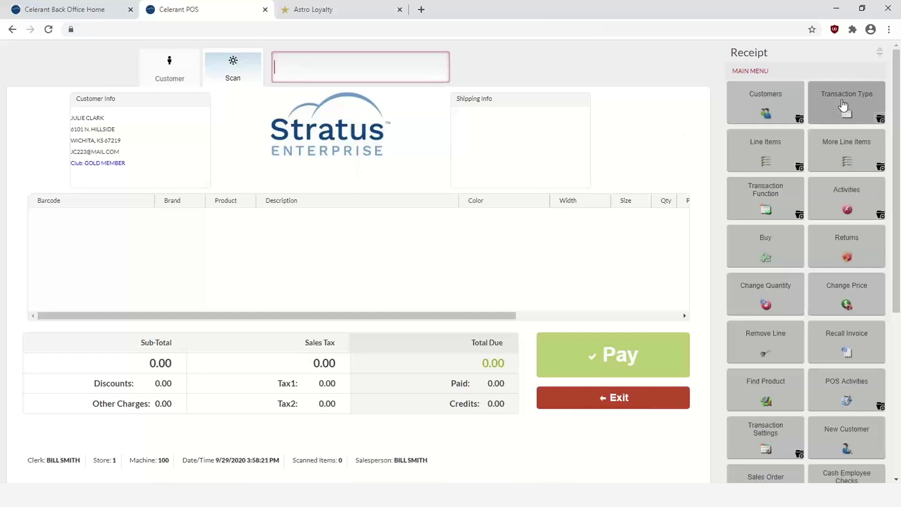
left_click(843, 104)
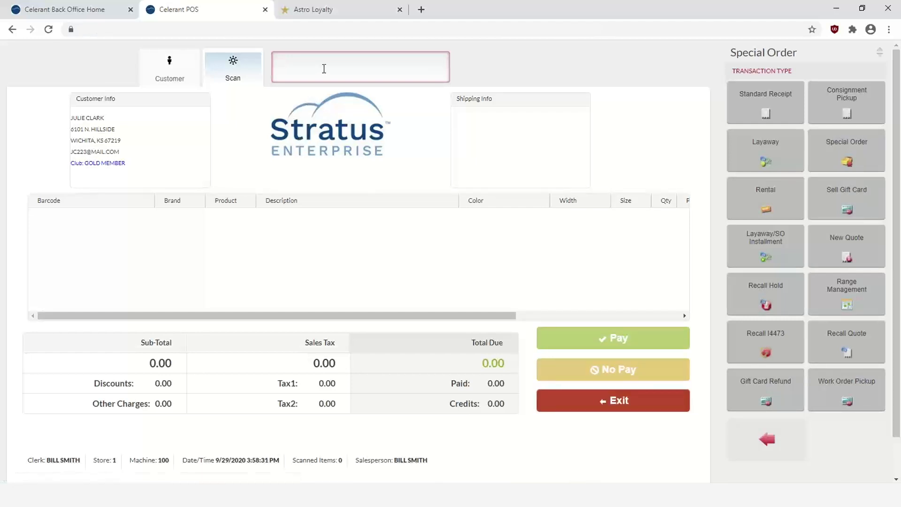
left_click(324, 68)
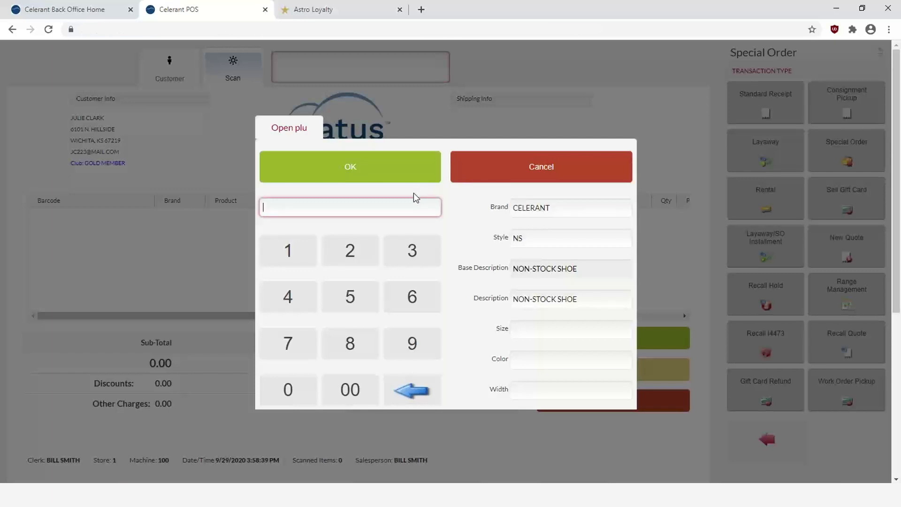
In Open plu, enter the price 78.99 and choose ADIDAS as the brand
left_click(287, 343)
left_click(351, 343)
left_click(407, 343)
left_click(407, 343)
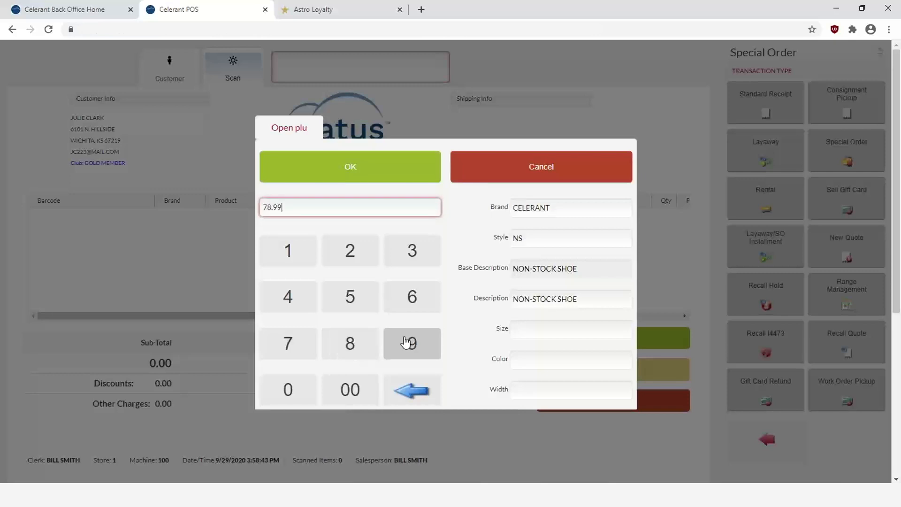
left_click(543, 210)
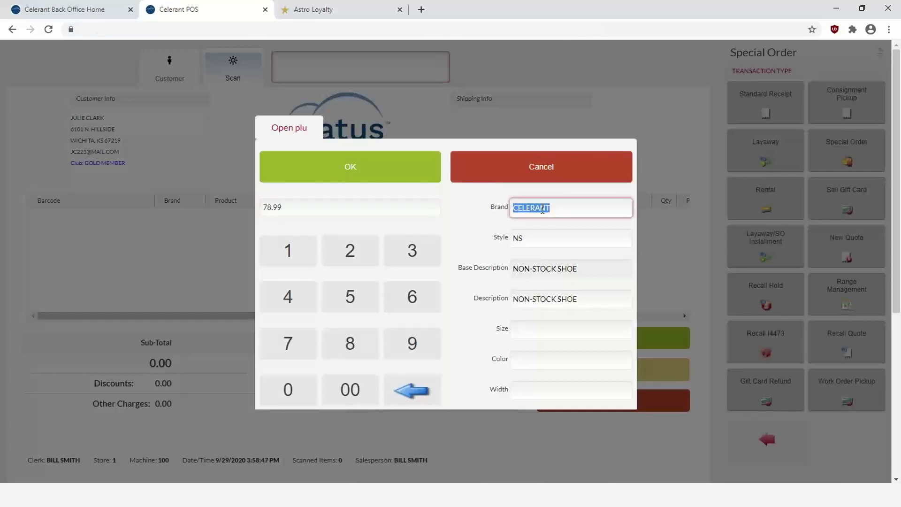
type("ADIDAS")
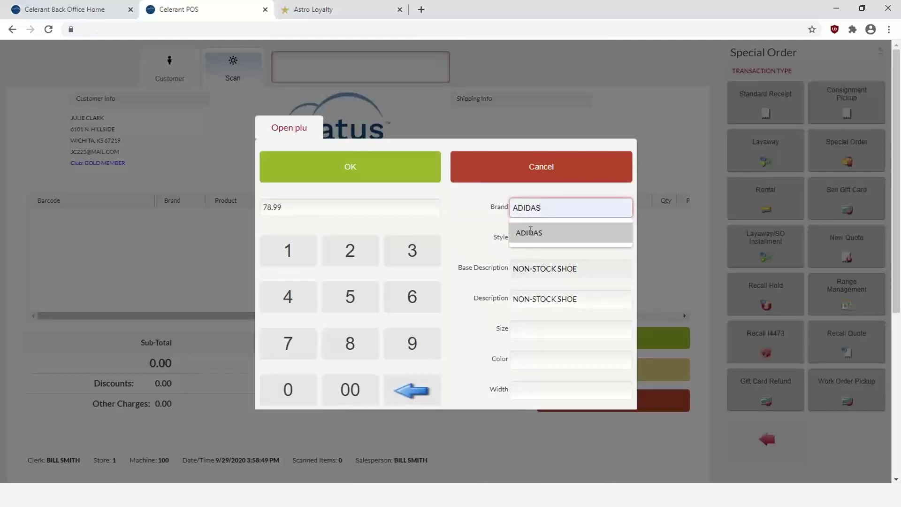
left_click(530, 233)
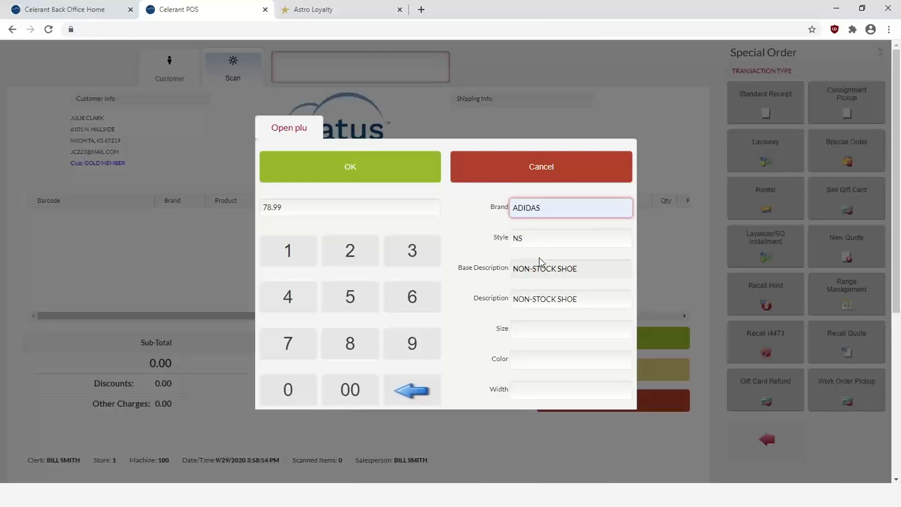
Fill style 1552215, description ALL STAR PRO, size 12.0, colour RED, and add the shoe
left_click(536, 239)
type("1552215")
left_click(530, 299)
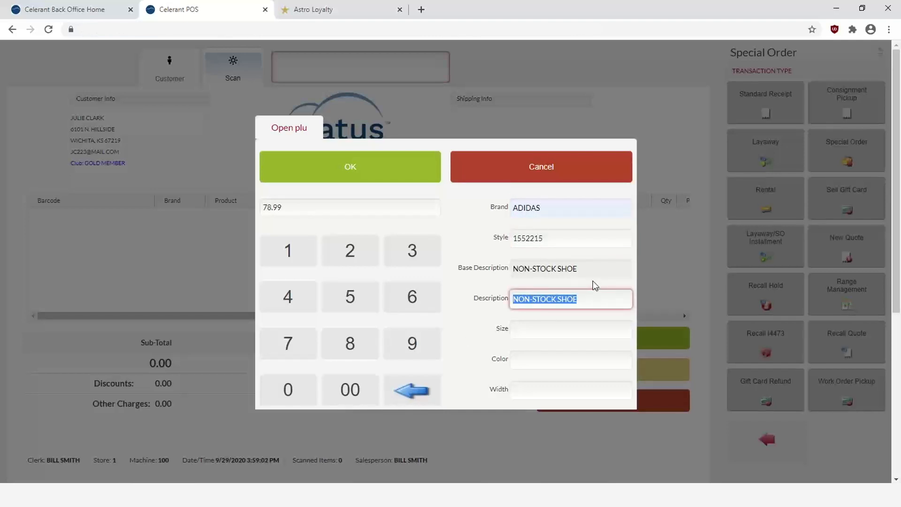
type("ALL STAR")
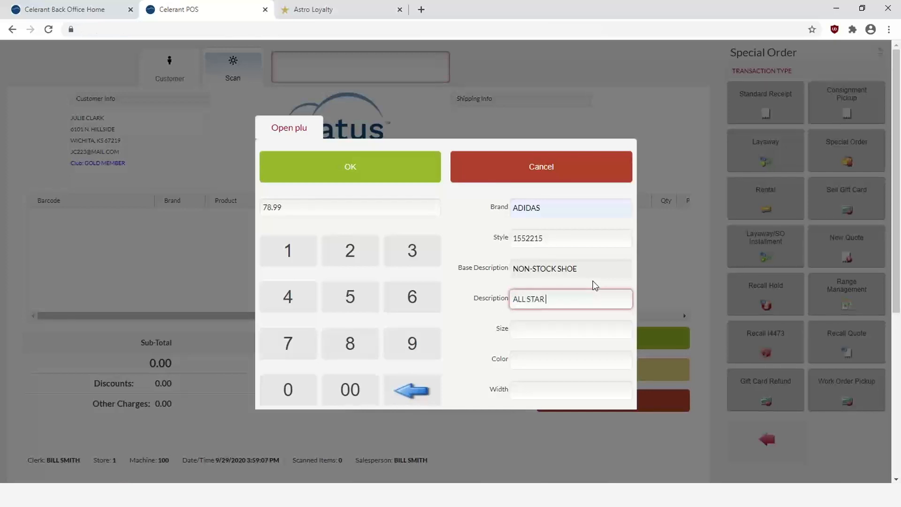
type(" PRO")
left_click(554, 337)
type("12.0")
key("Tab")
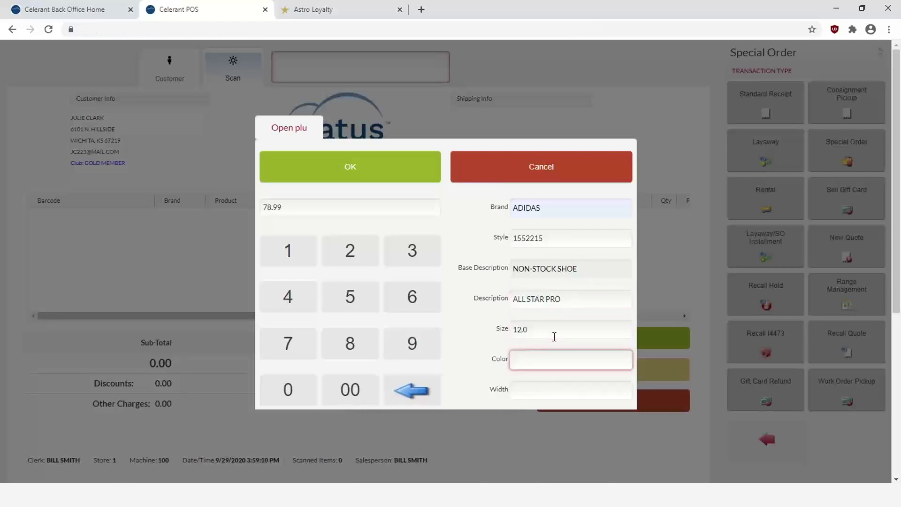
type("RED")
left_click(350, 172)
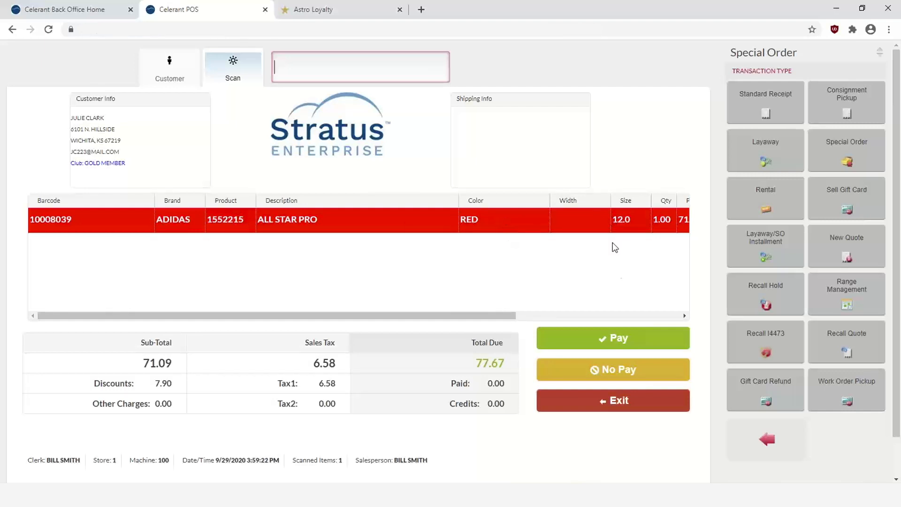
Add an ADIDAS receipt comment under Transaction Settings > Comments, then start paying the 77.67 order
left_click(773, 448)
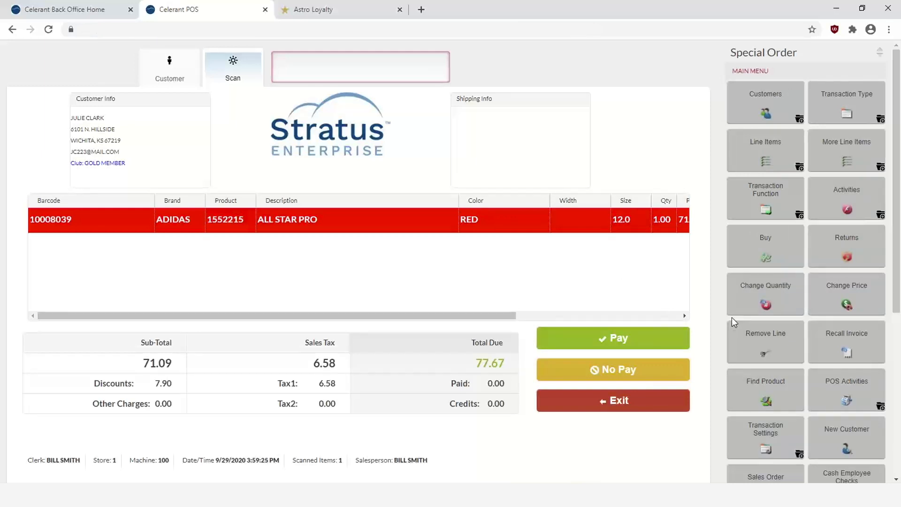
left_click(772, 444)
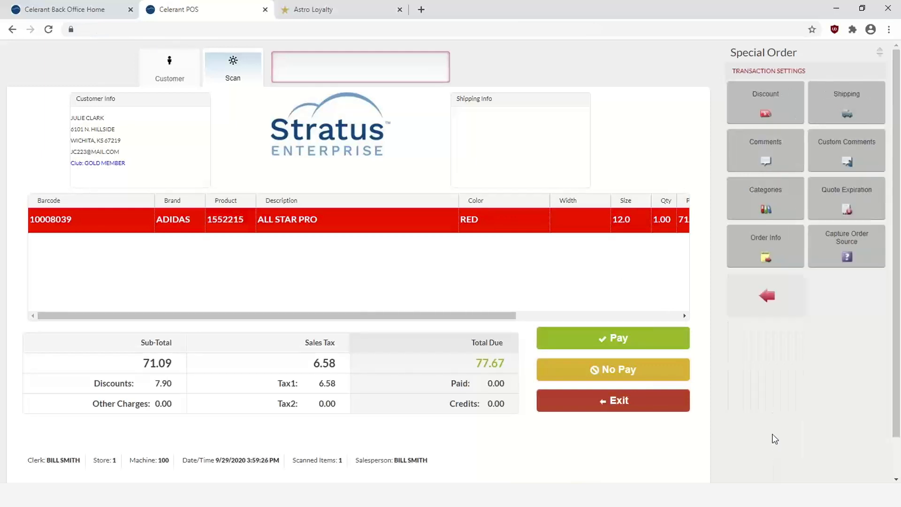
left_click(764, 146)
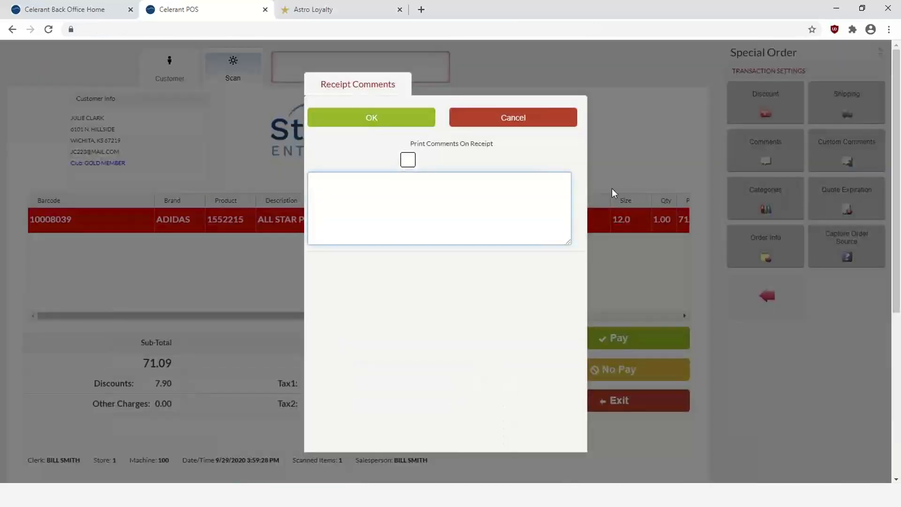
type("AD")
key("BackSpace")
key("BackSpace")
type("ADIS")
key("BackSpace")
type("DAS SO")
left_click(372, 124)
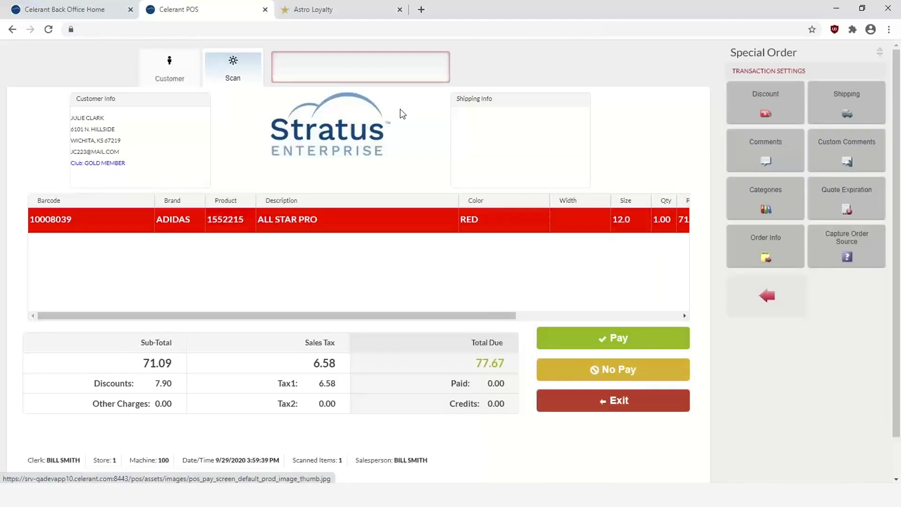
left_click(601, 336)
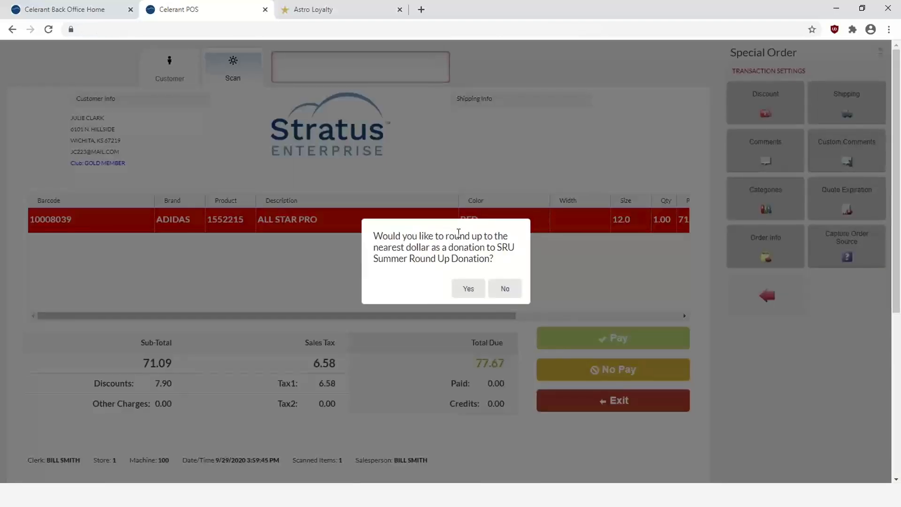
Decline the donation, pay 77.67 in cash with No Print, then go to the Back Office home dashboard
left_click(505, 288)
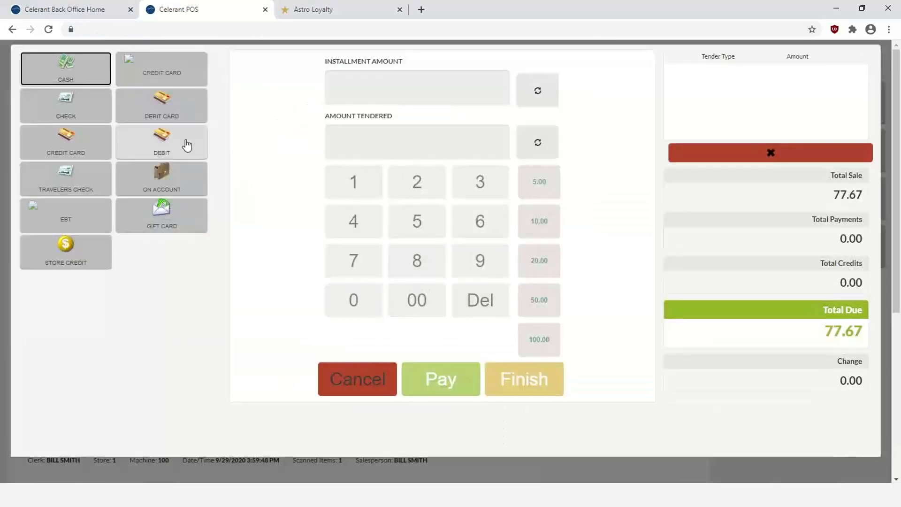
left_click(45, 74)
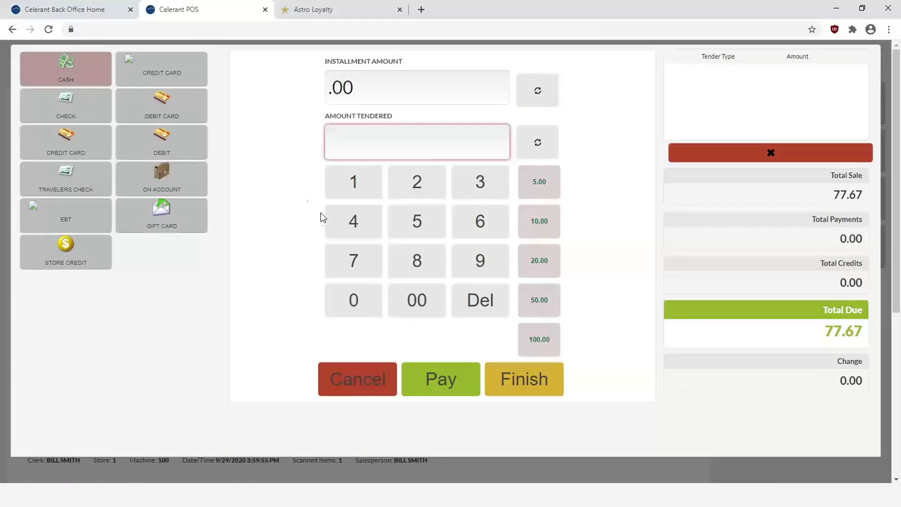
double_click(355, 261)
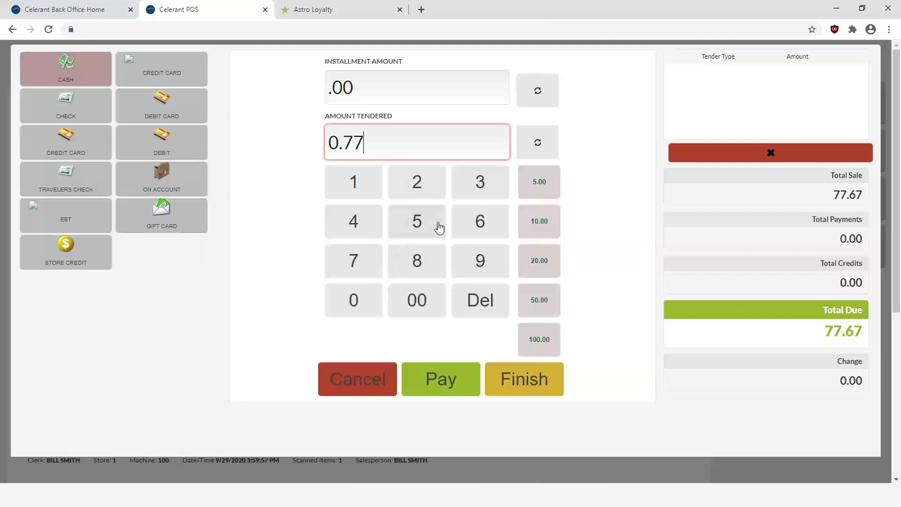
left_click(477, 221)
left_click(365, 266)
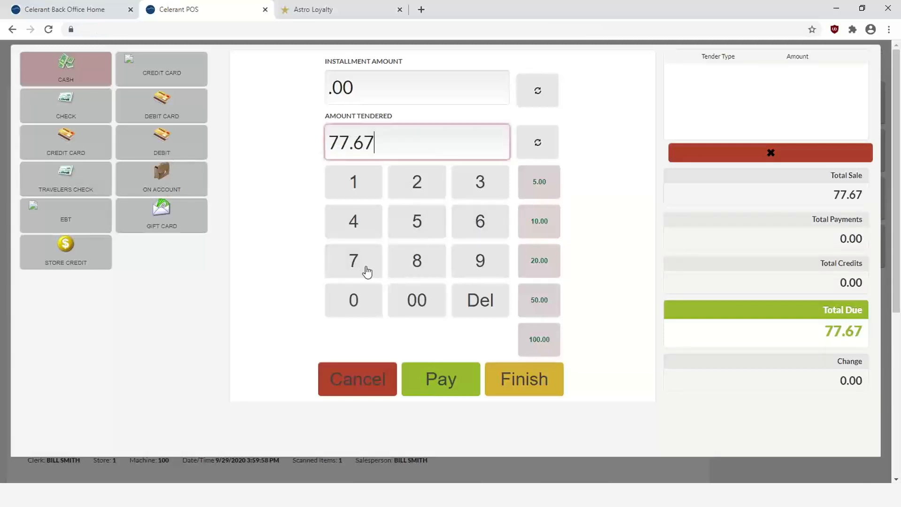
left_click(445, 382)
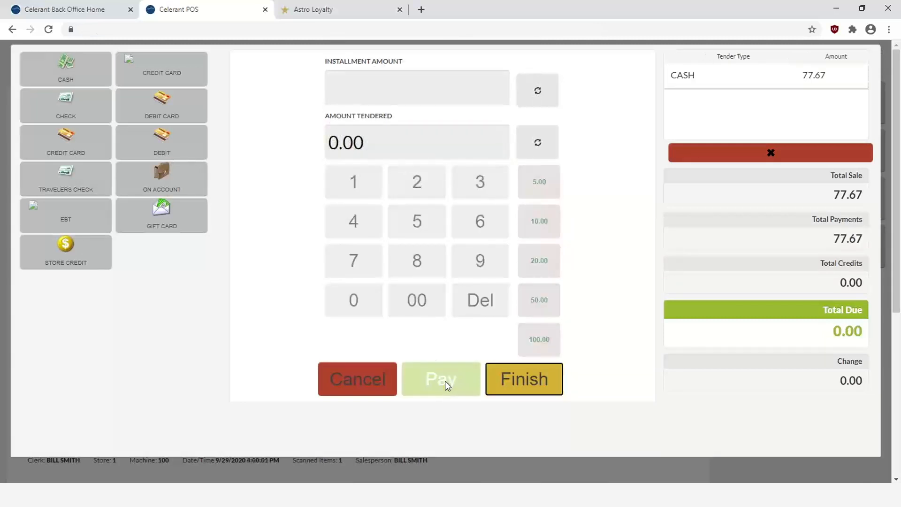
left_click(525, 378)
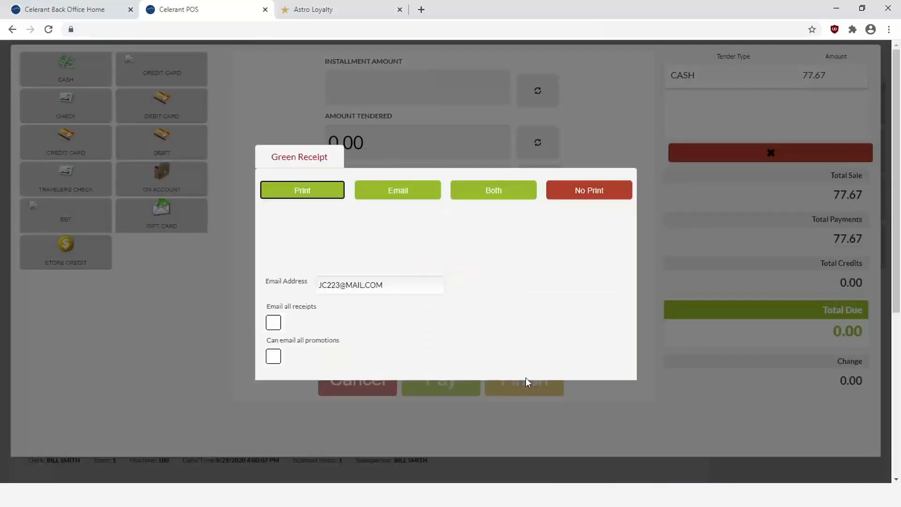
left_click(587, 197)
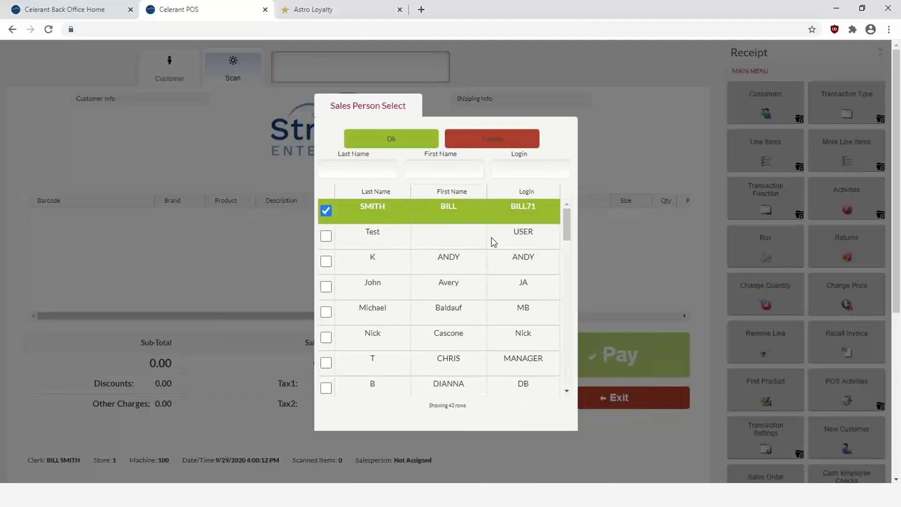
left_click(59, 16)
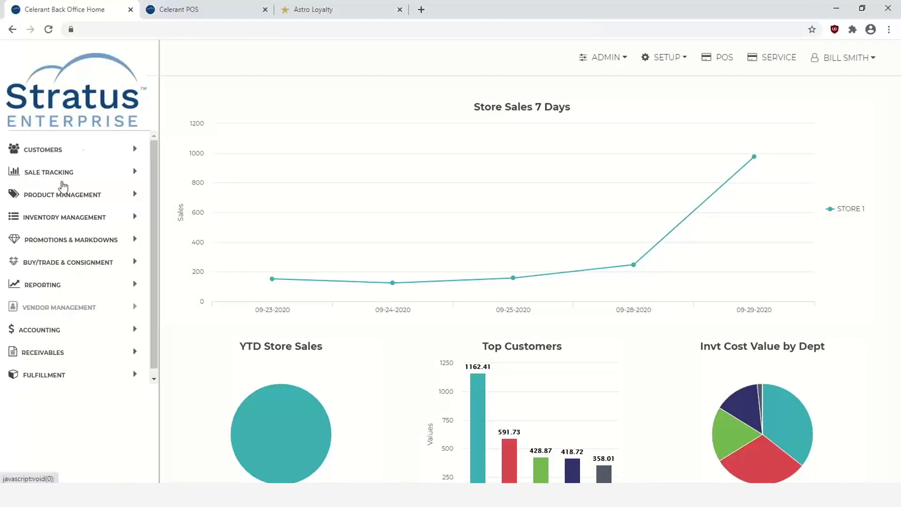
Open Make POs from Customer Orders and add an advanced filter on the Product field
left_click(62, 309)
left_click(88, 399)
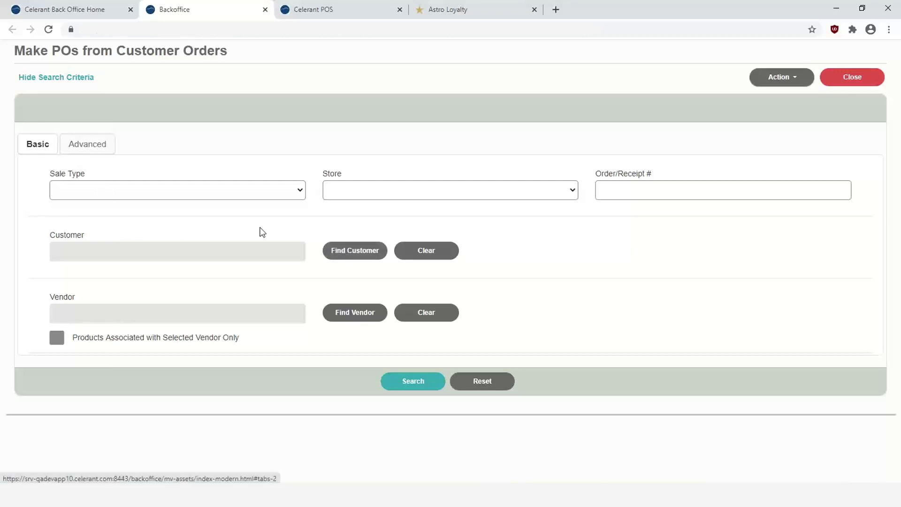
left_click(94, 149)
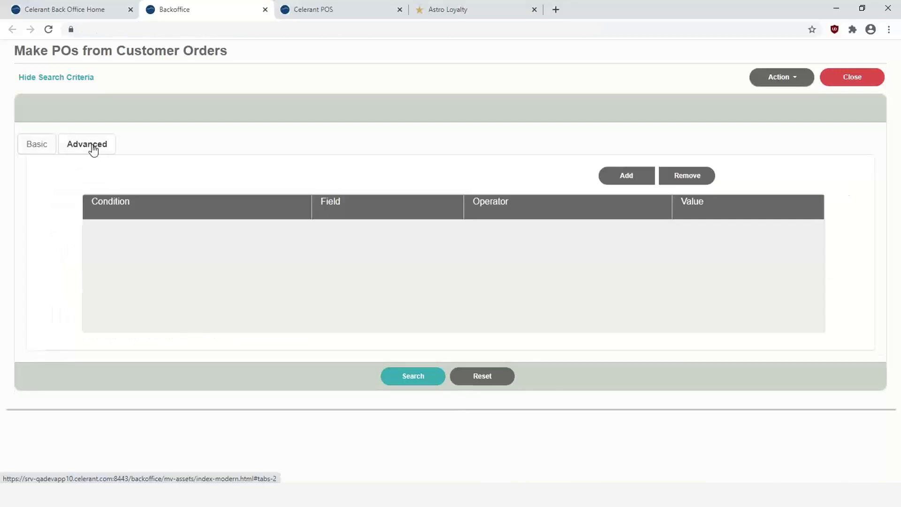
left_click(618, 179)
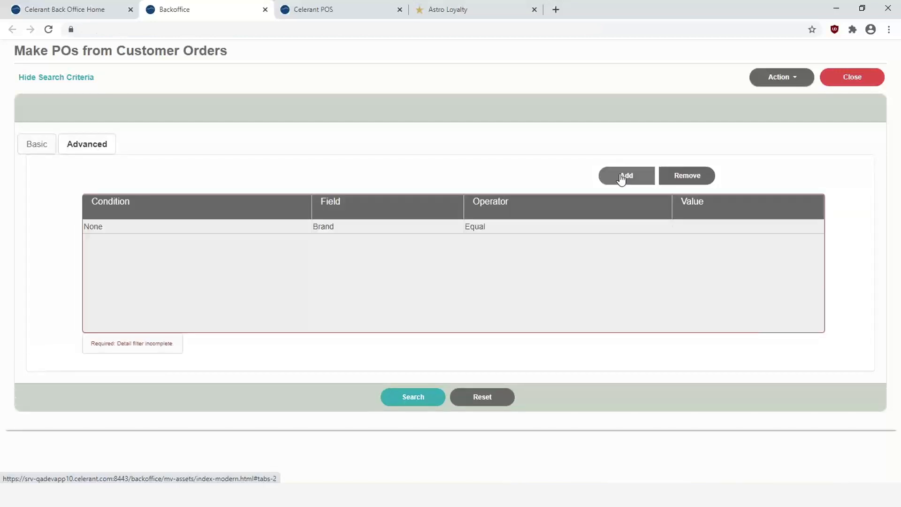
left_click(419, 227)
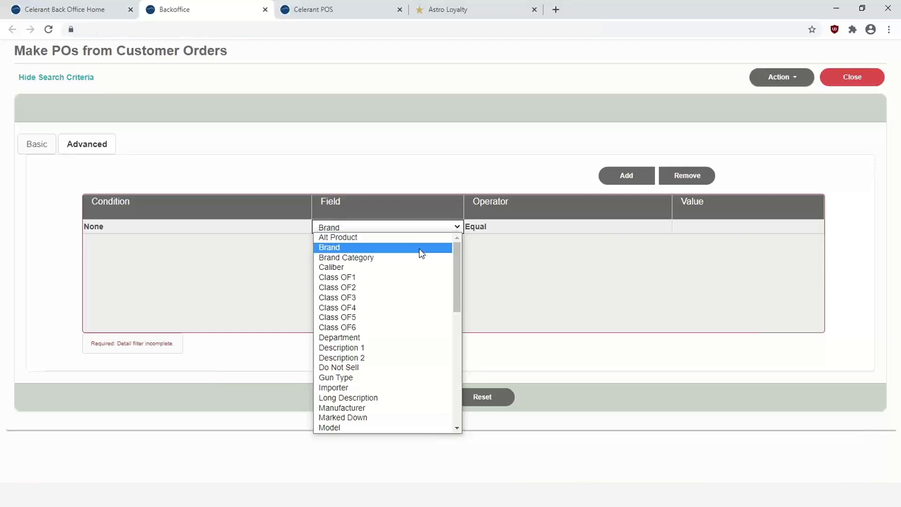
type("pro")
scroll(354, 409, "down", 3)
left_click(383, 347)
Filter by product NS, search, and tick the customer's non-stock shoe order line
left_click(699, 226)
type("NS")
key("Return")
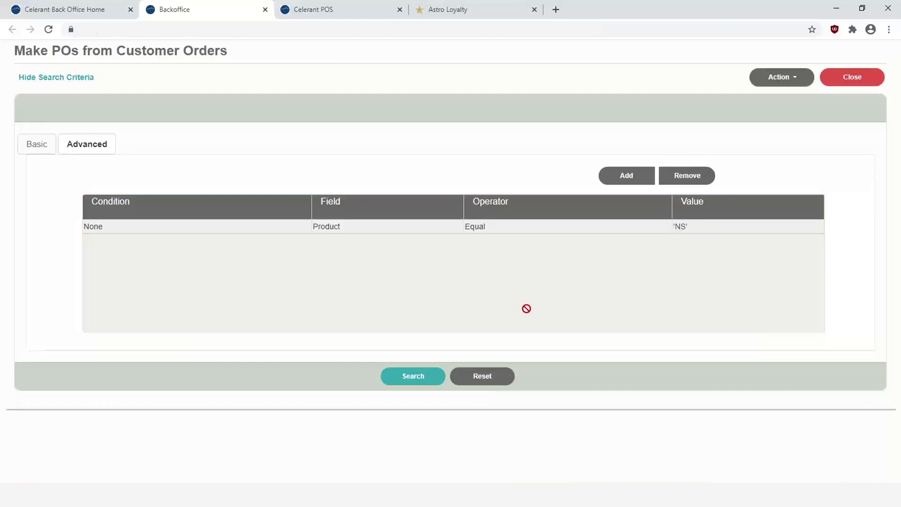
left_click(411, 374)
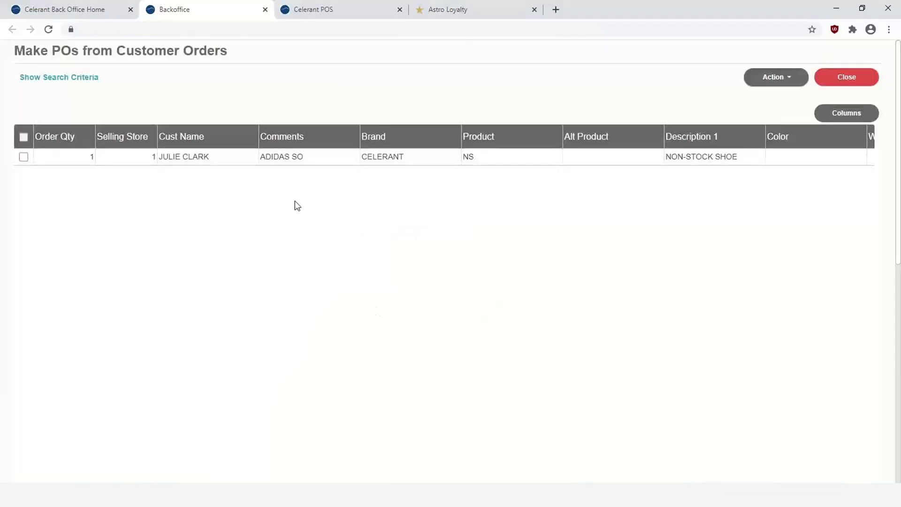
left_click(227, 163)
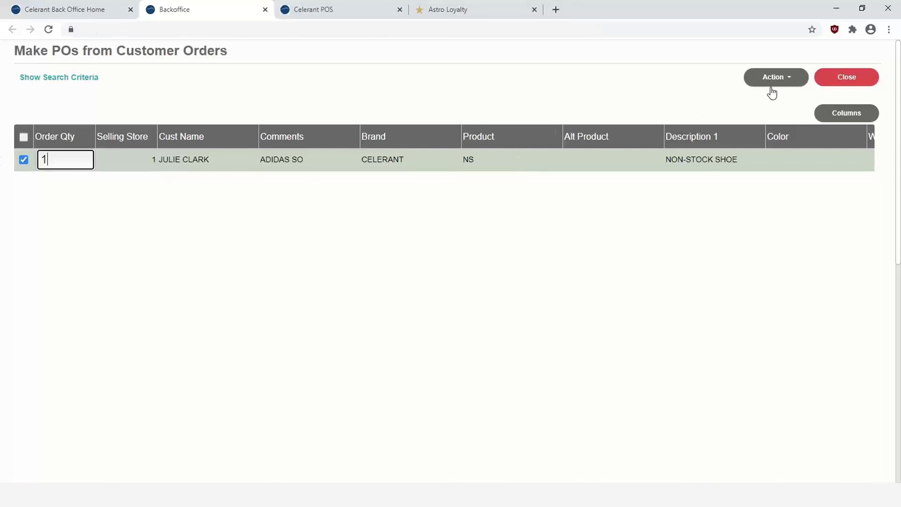
Make a PO for the sales store with Adidias Group, found by searching 'ADIDAS', as default vendor
left_click(788, 79)
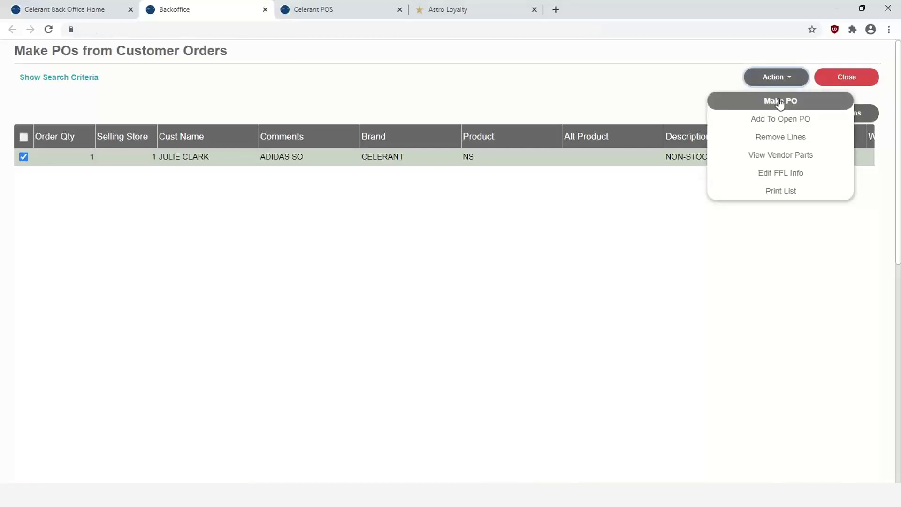
left_click(780, 103)
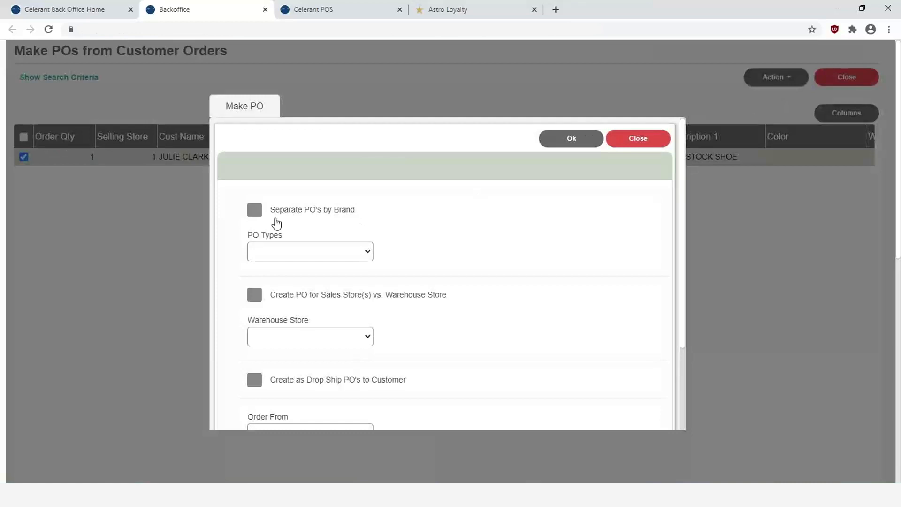
left_click(254, 296)
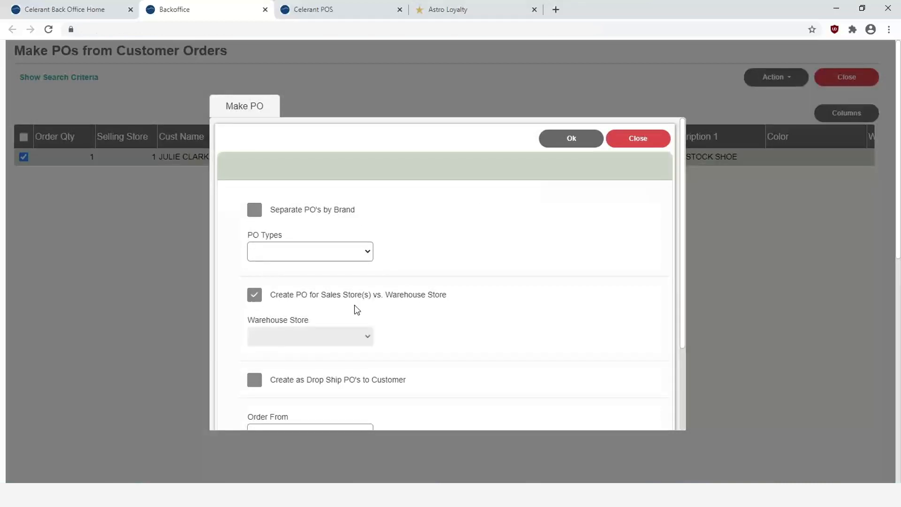
scroll(356, 309, "down", 3)
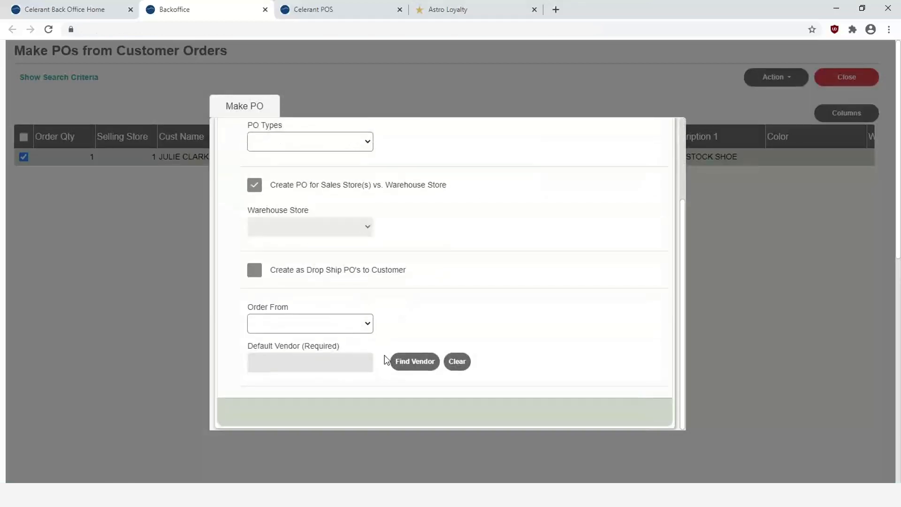
left_click(403, 361)
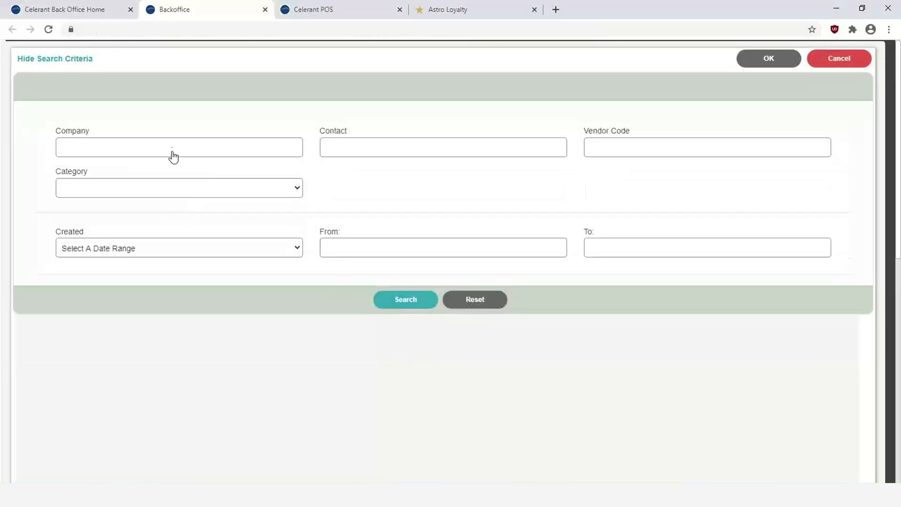
left_click(183, 147)
type("ADIDA")
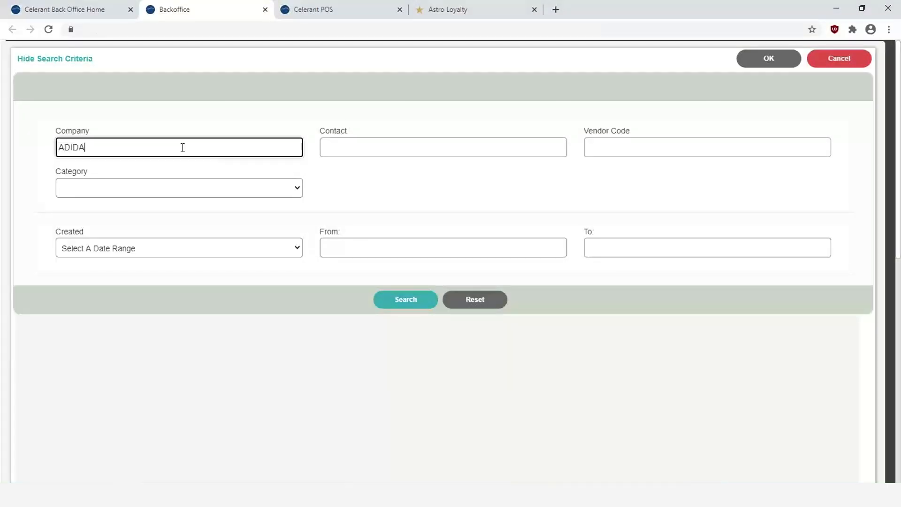
type("S")
key("Return")
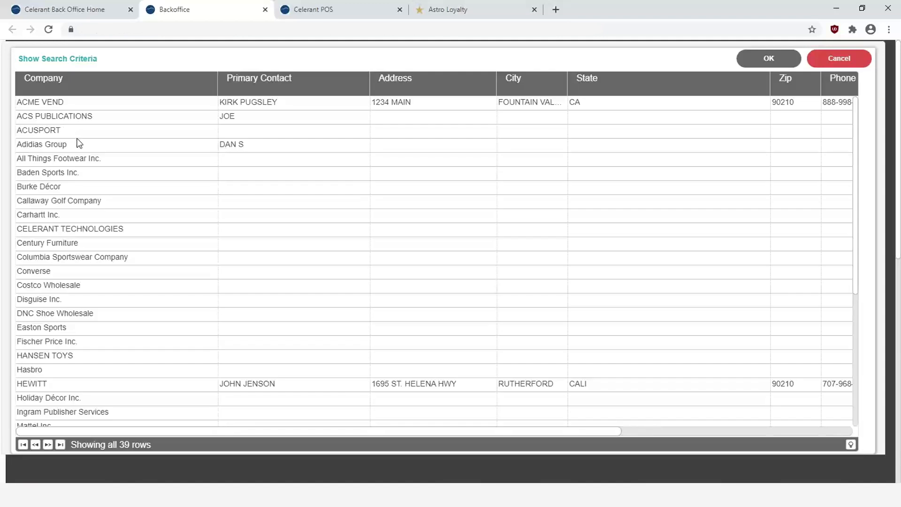
left_click(53, 144)
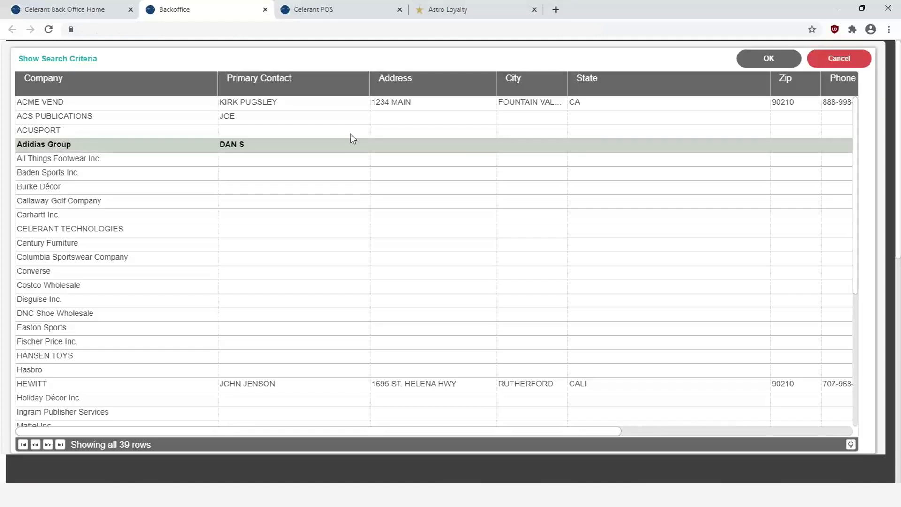
left_click(778, 57)
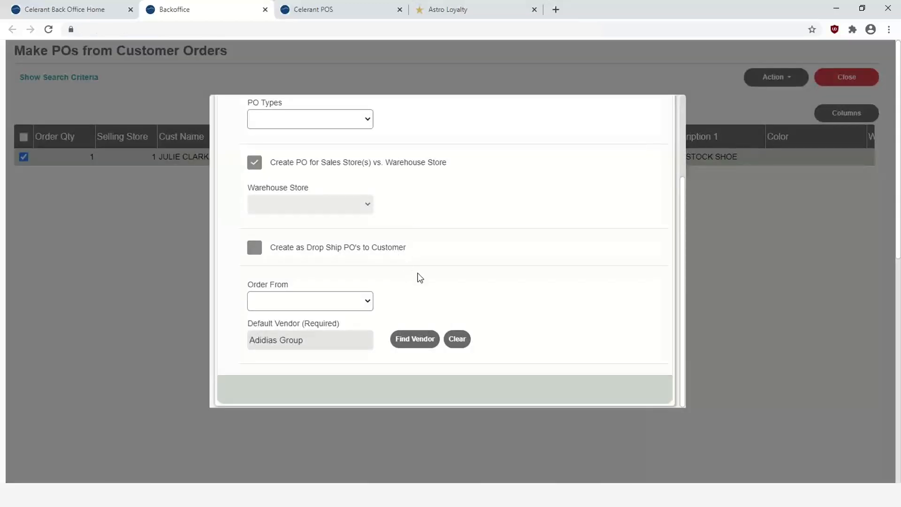
Create the purchase order and open the new PO 370 to review it
scroll(418, 277, "up", 3)
left_click(572, 117)
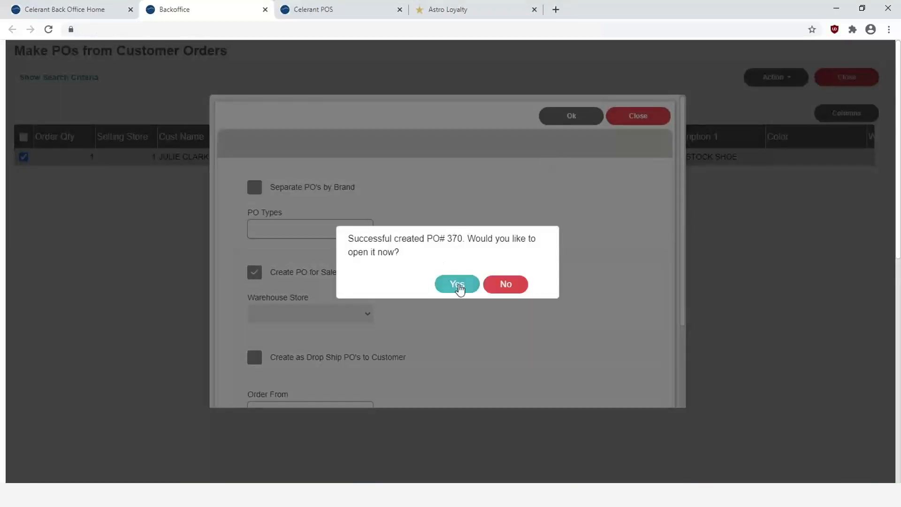
left_click(458, 284)
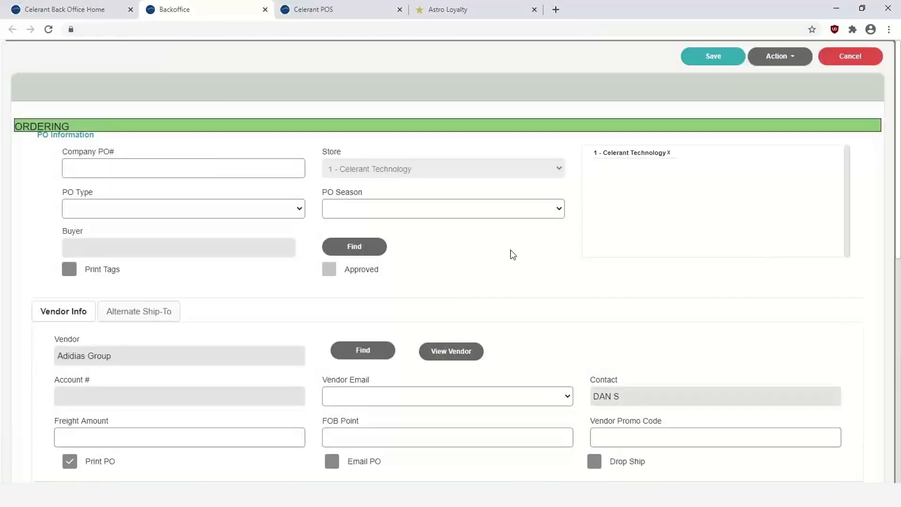
scroll(503, 244, "down", 6)
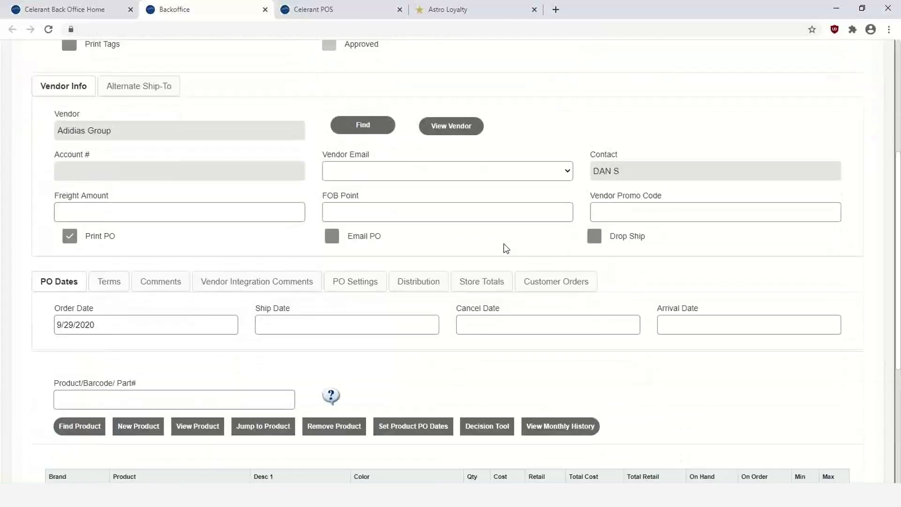
scroll(378, 265, "down", 3)
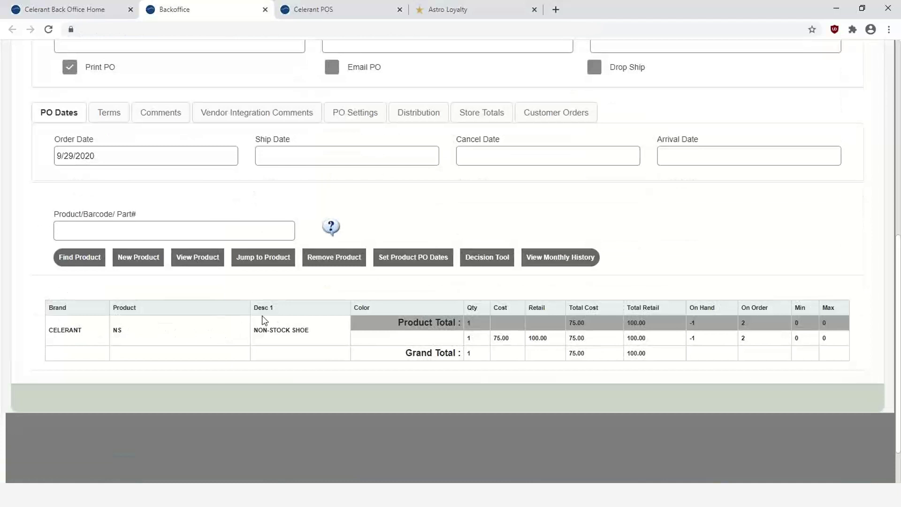
Save PO 370 and bring up its printable purchase order
scroll(407, 302, "up", 8)
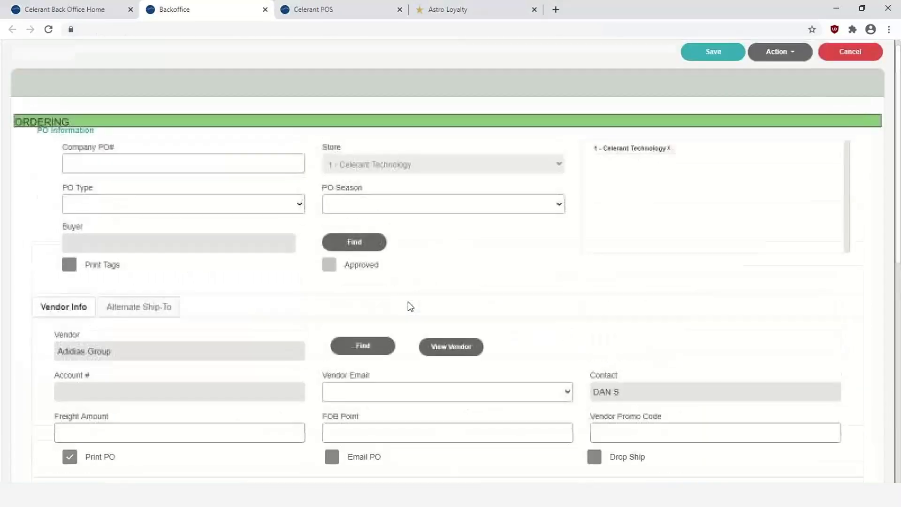
left_click(779, 56)
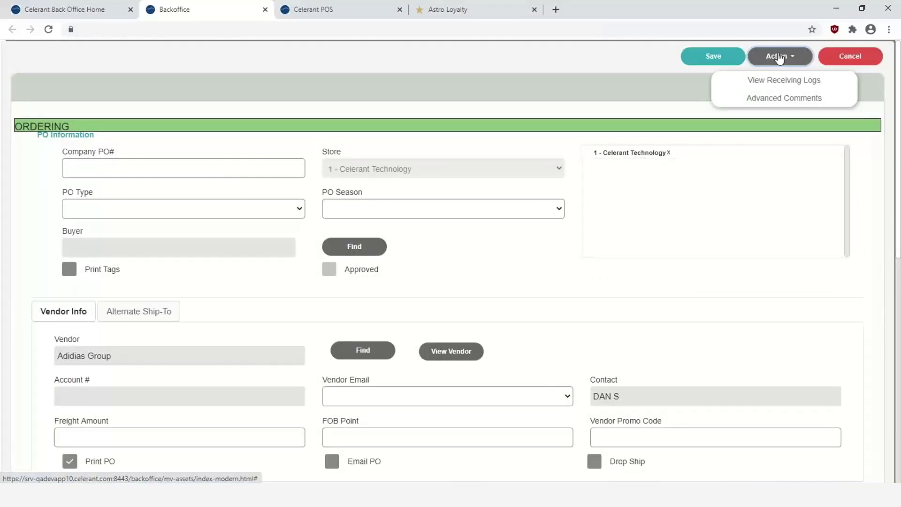
left_click(723, 55)
left_click(491, 281)
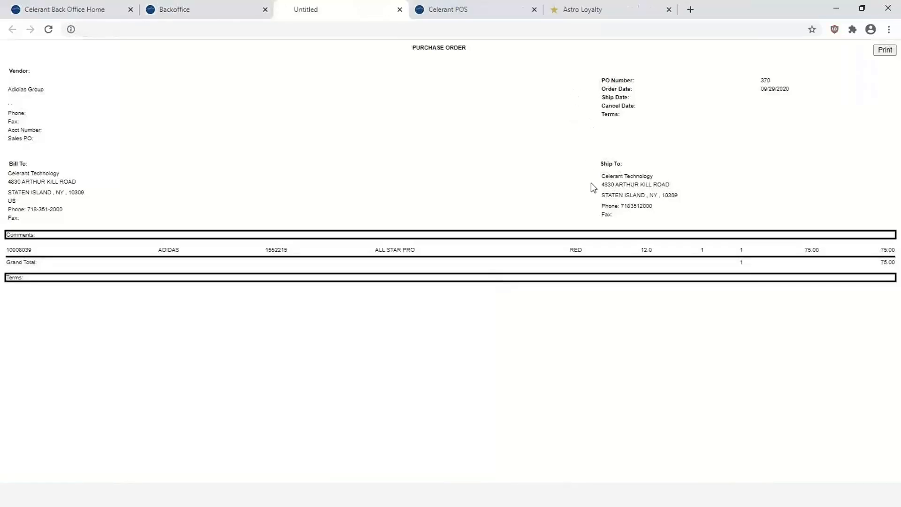
Print PO 370, enlarge the print preview three times, then close the purchase order tabs
left_click(874, 47)
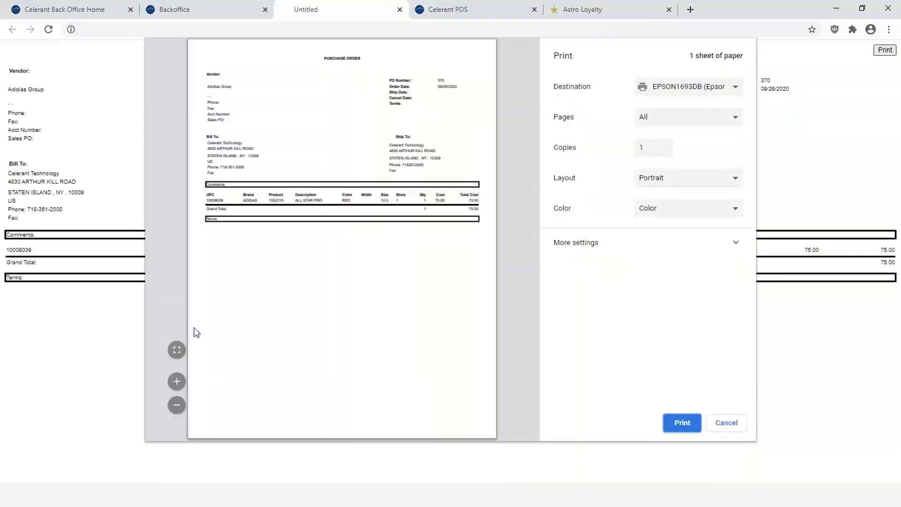
left_click(177, 384)
left_click(176, 383)
left_click(176, 383)
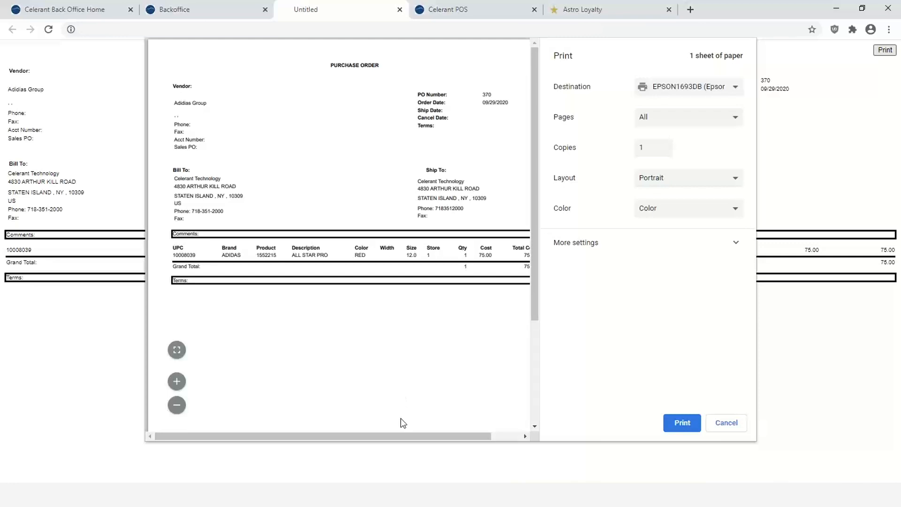
left_click_drag(400, 436, 385, 423)
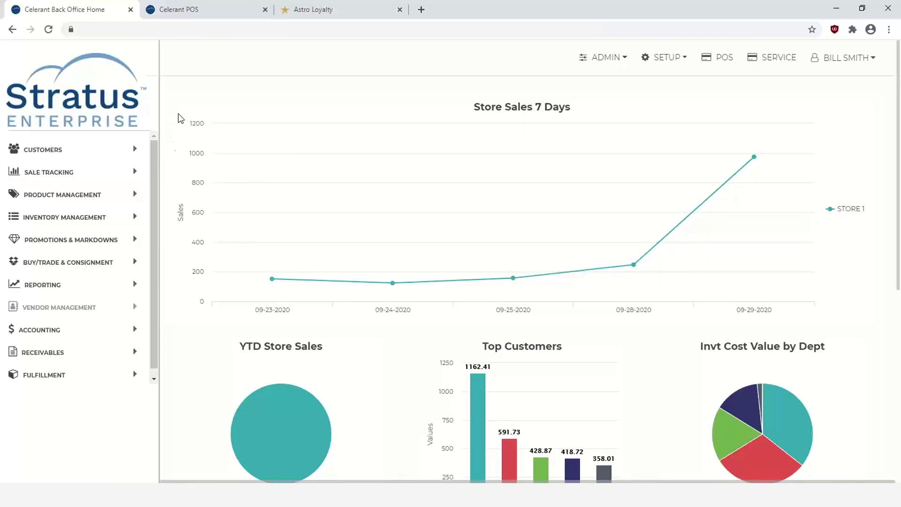
Search the Sku/Store List for brand COLUMBIA and print the resulting SKU list
left_click(56, 199)
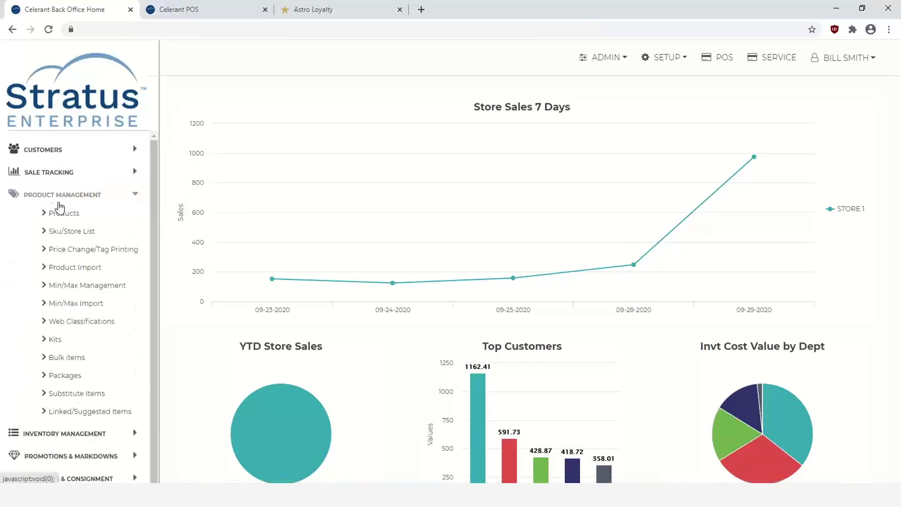
left_click(69, 233)
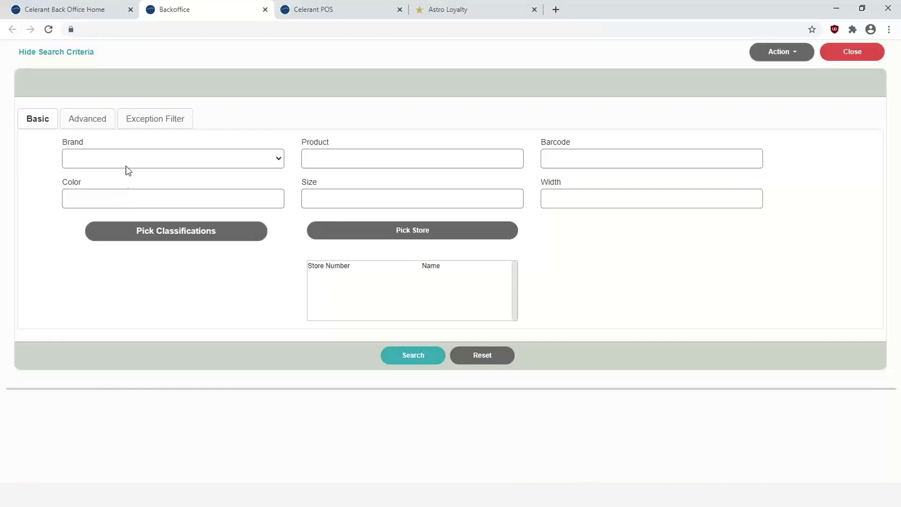
left_click(126, 160)
type("colu")
key("Return")
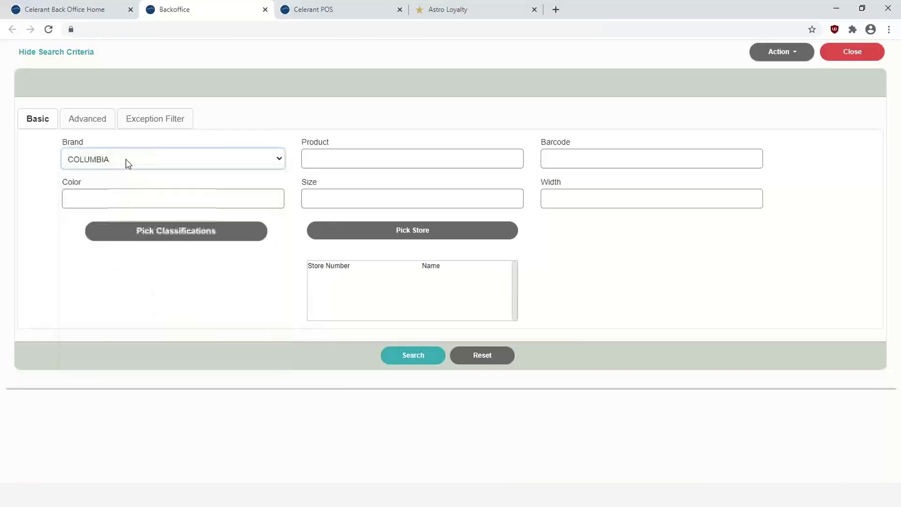
left_click(425, 350)
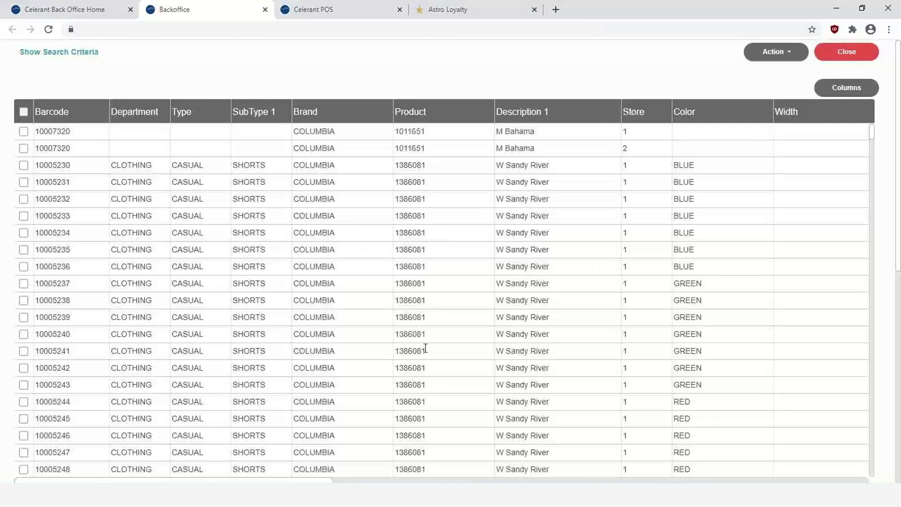
scroll(123, 177, "down", 1)
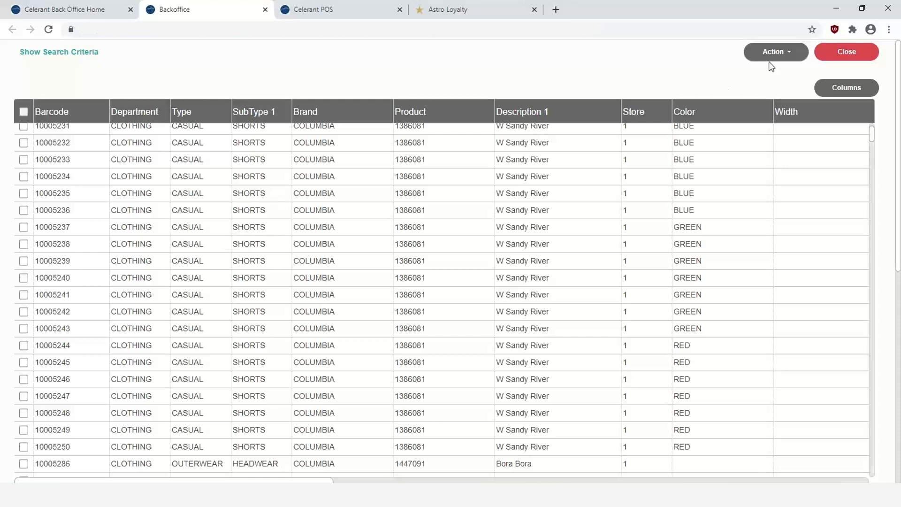
left_click(782, 54)
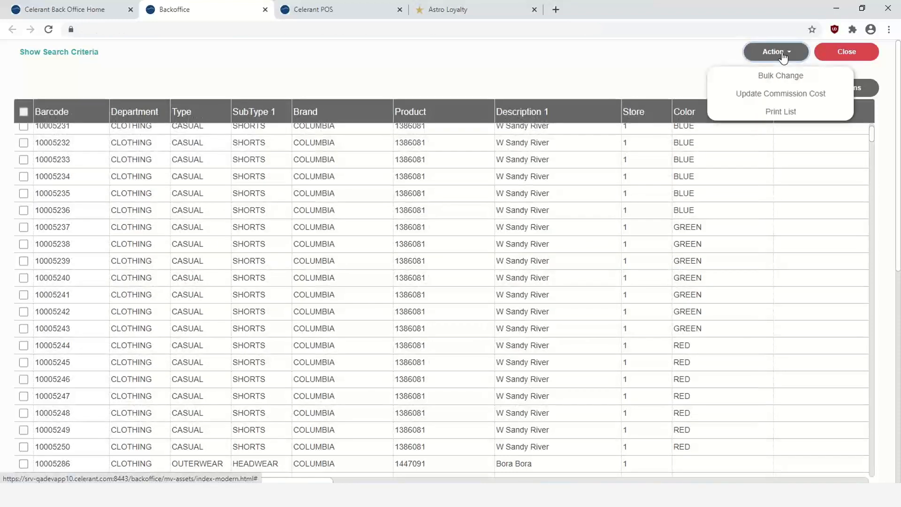
left_click(778, 115)
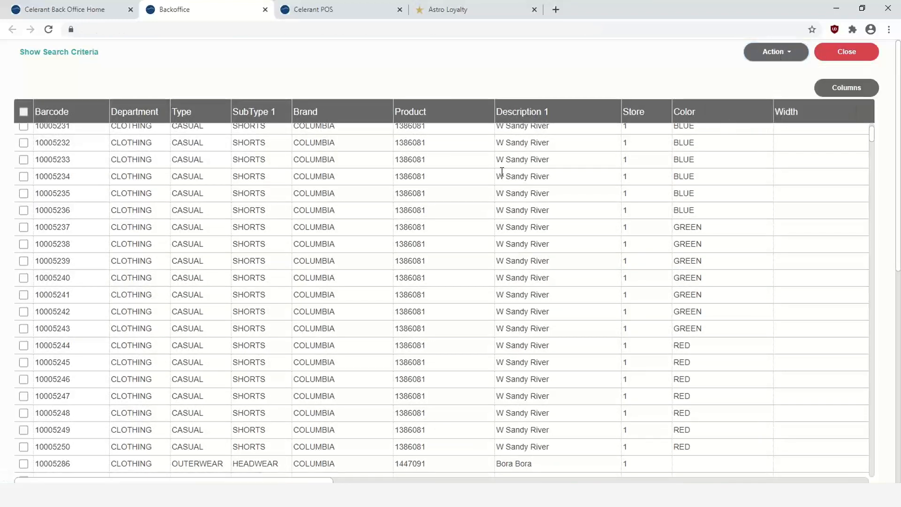